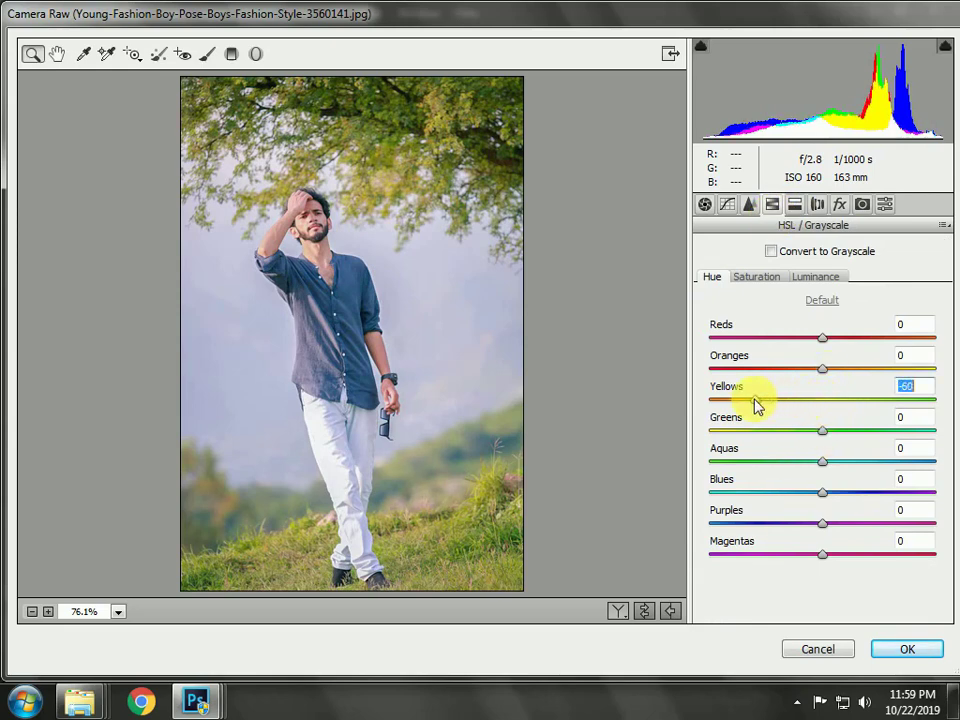
Set the Greens hue to -90, calibrate Green Primary to hue -59 and saturation +9 and Blue Primary saturation to +8, and apply the filter.
drag(752, 443, 723, 441)
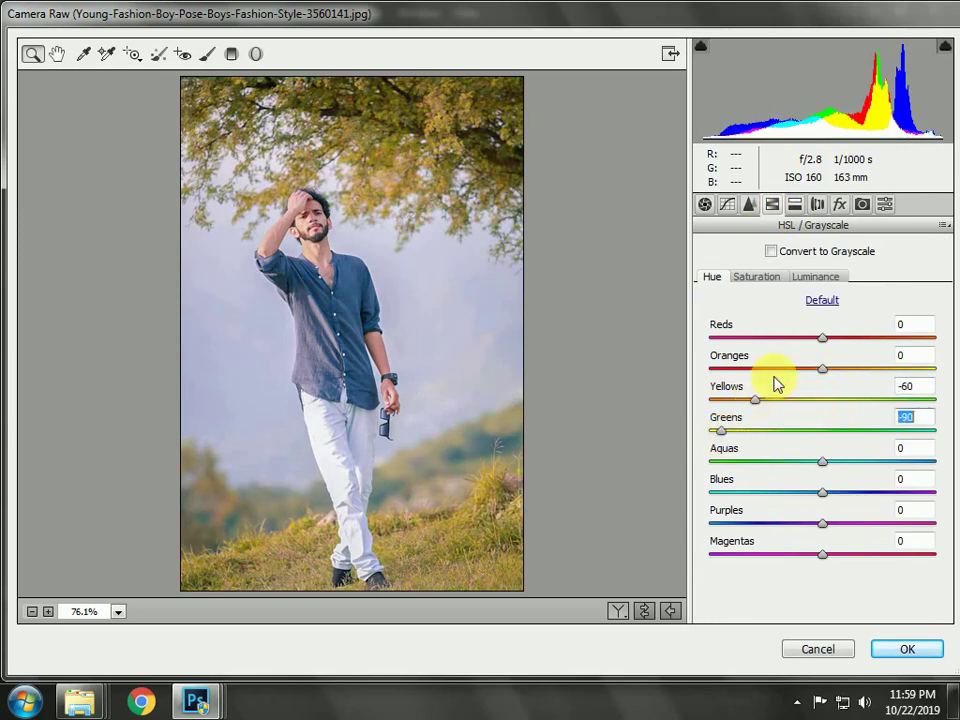
click(863, 205)
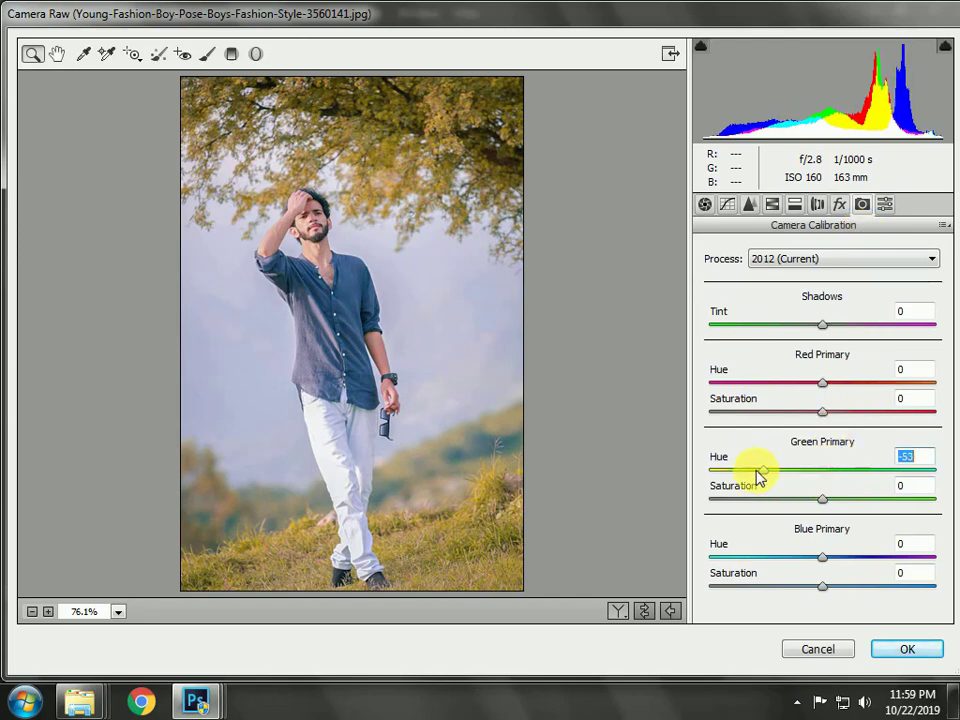
drag(758, 478, 734, 476)
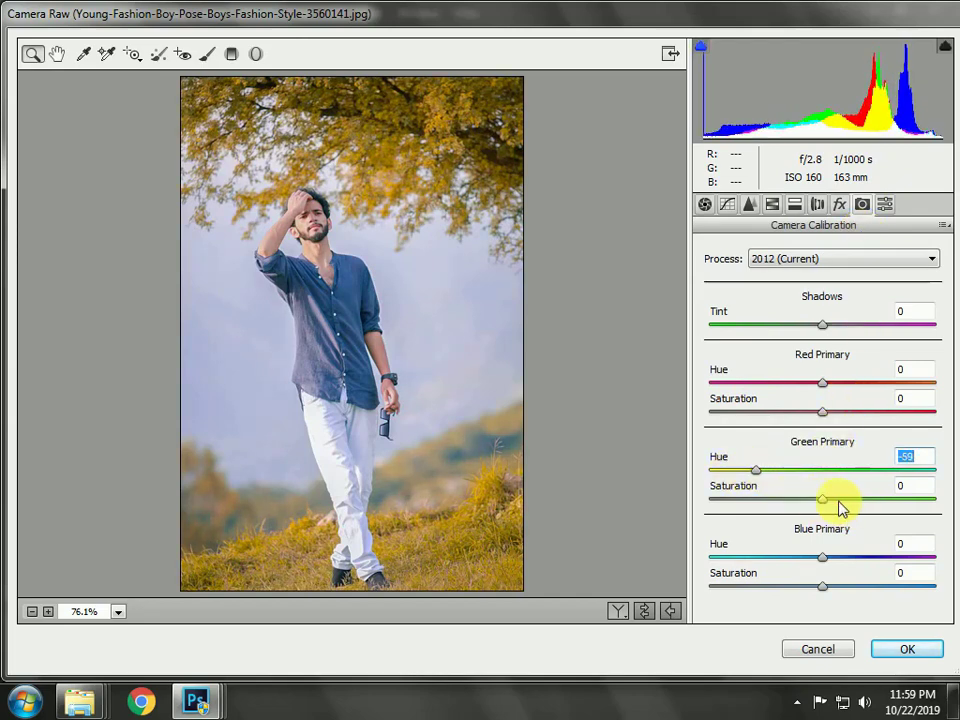
drag(840, 508, 891, 508)
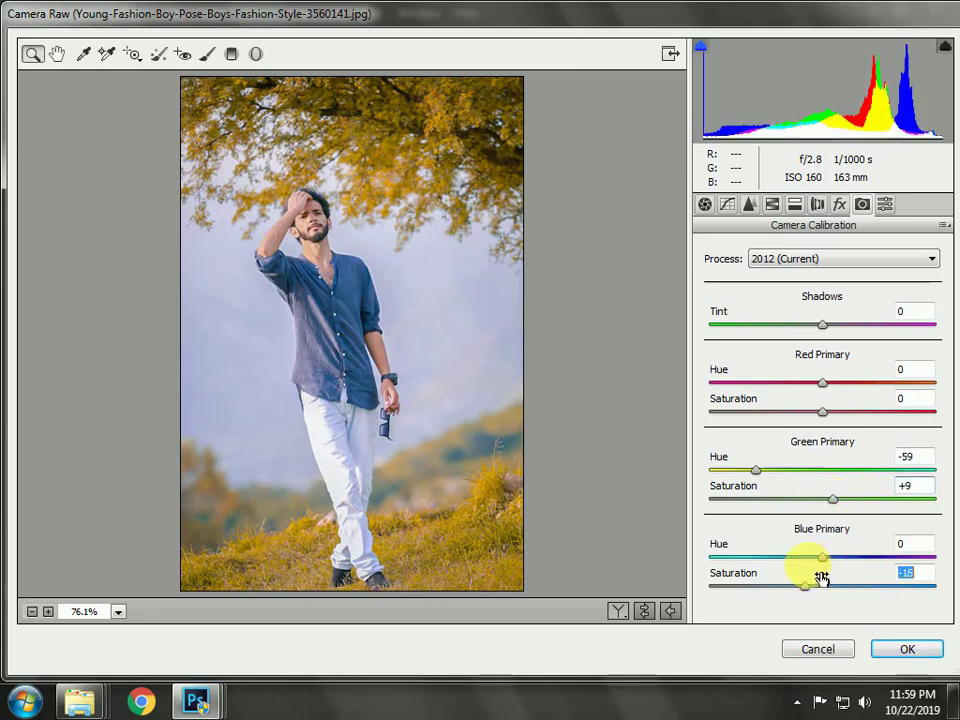
drag(847, 578, 857, 578)
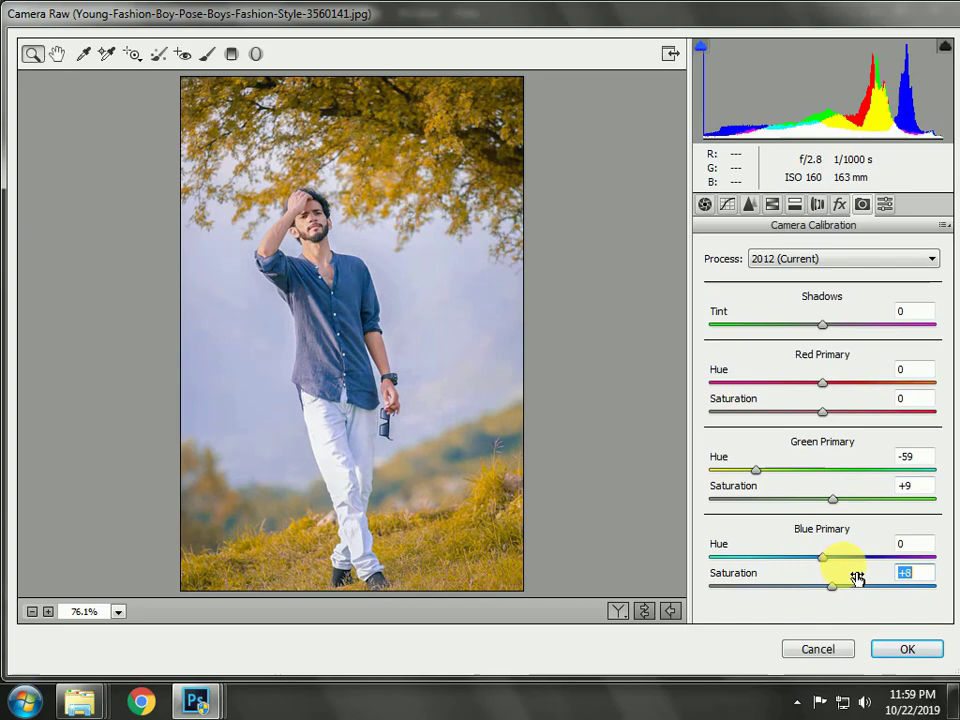
click(930, 650)
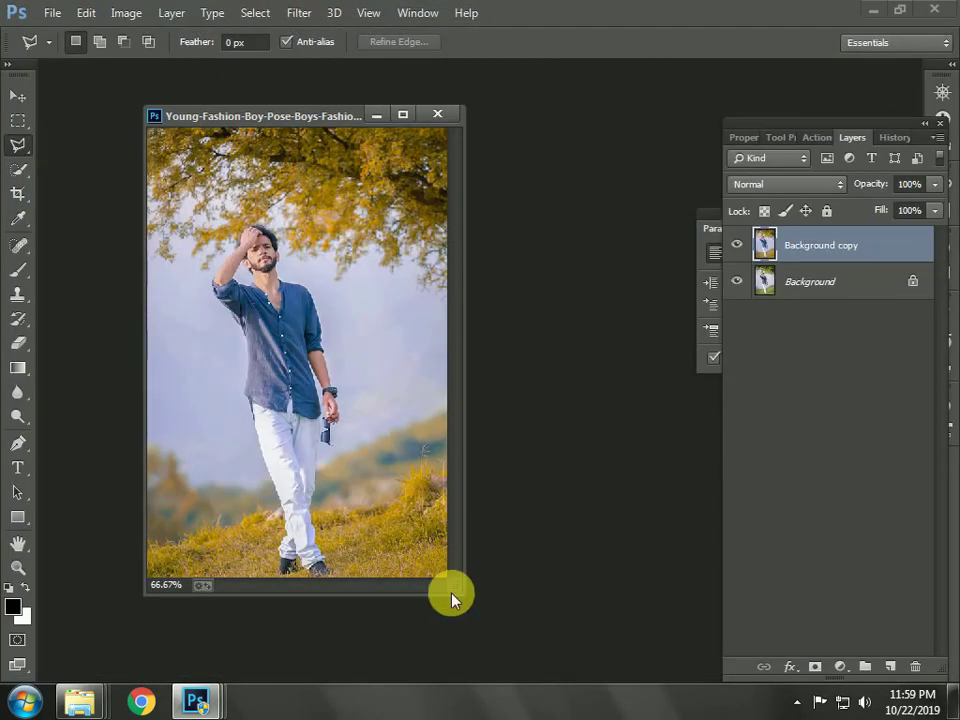
Enlarge the portrait's document window around the photo and reposition it in the workspace.
drag(451, 598, 626, 696)
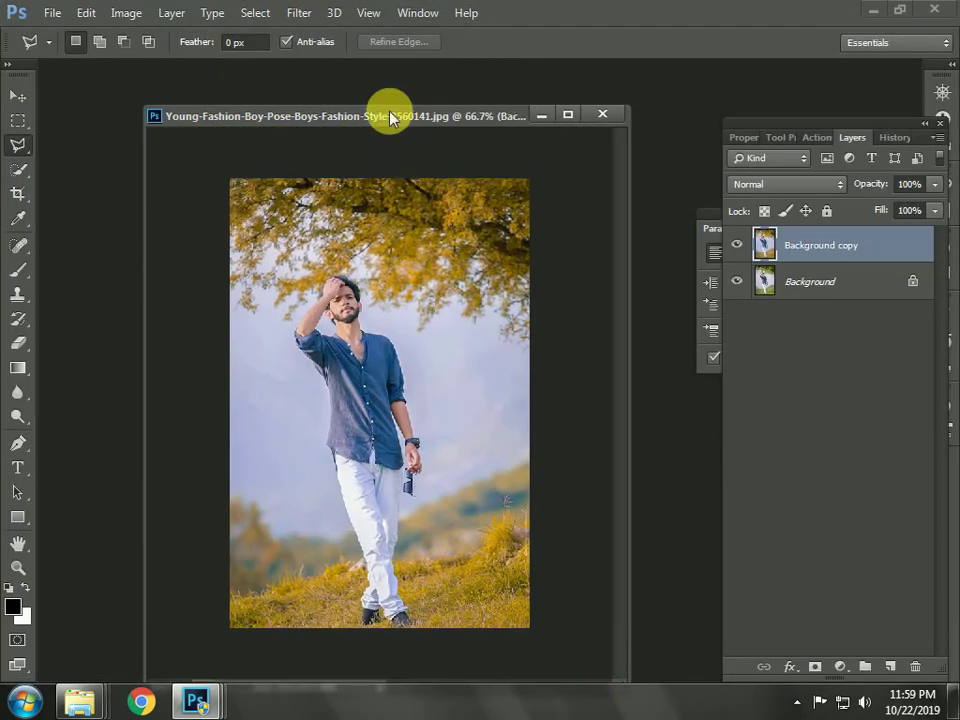
drag(390, 117, 311, 86)
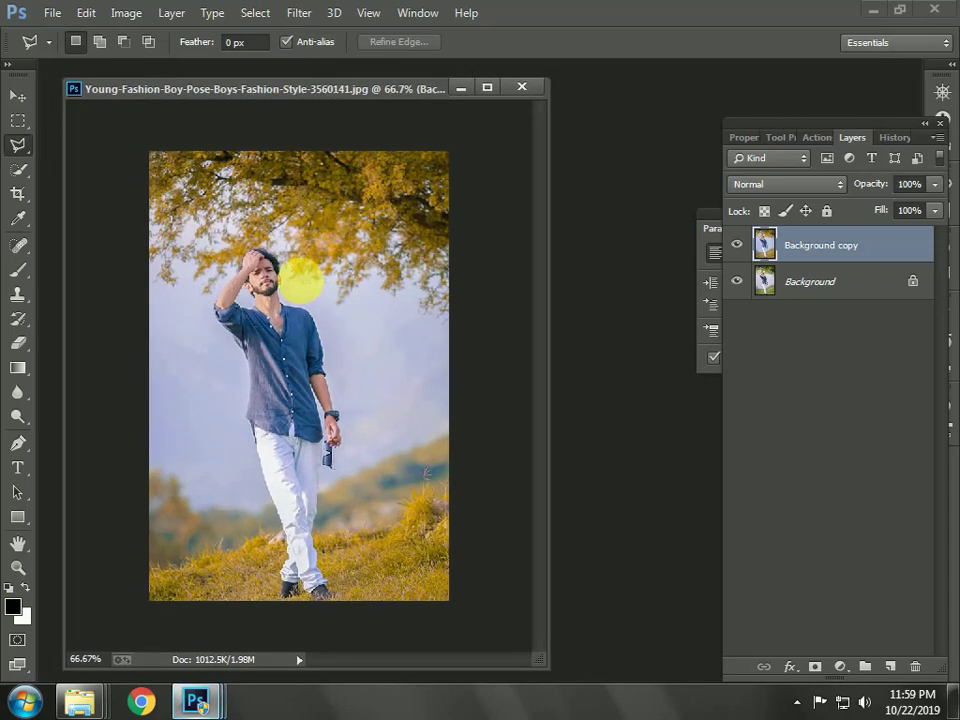
ctrl+click(301, 282)
alt+click(518, 343)
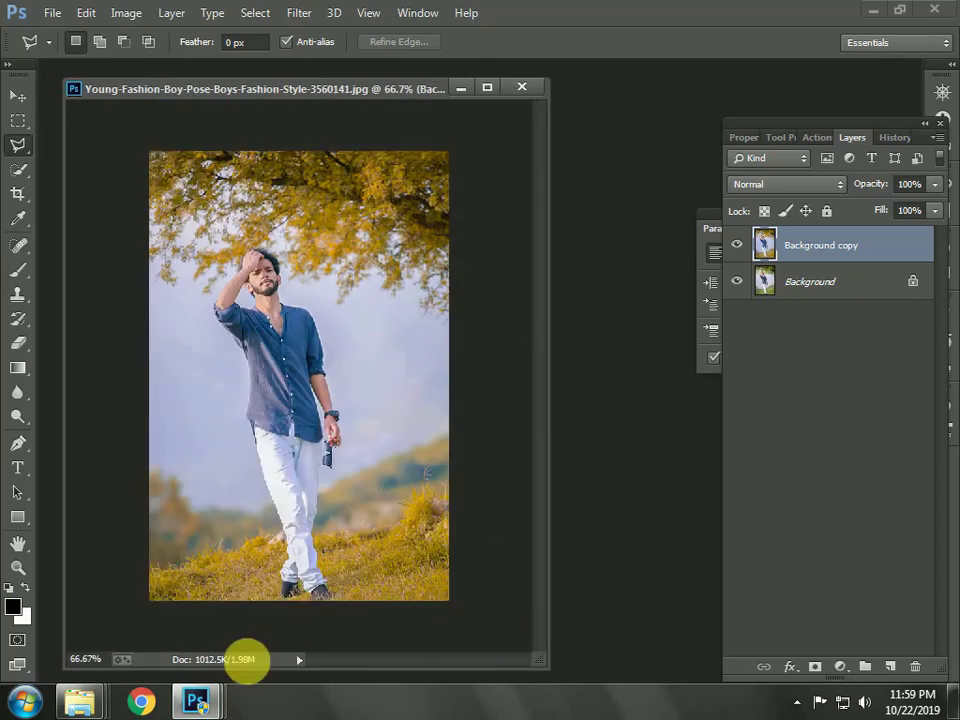
Copy the sky above the field in z (24).jpg, a rectangle about 576 by 341 px, into the portrait as a new layer.
mouse_move(200, 700)
click(480, 540)
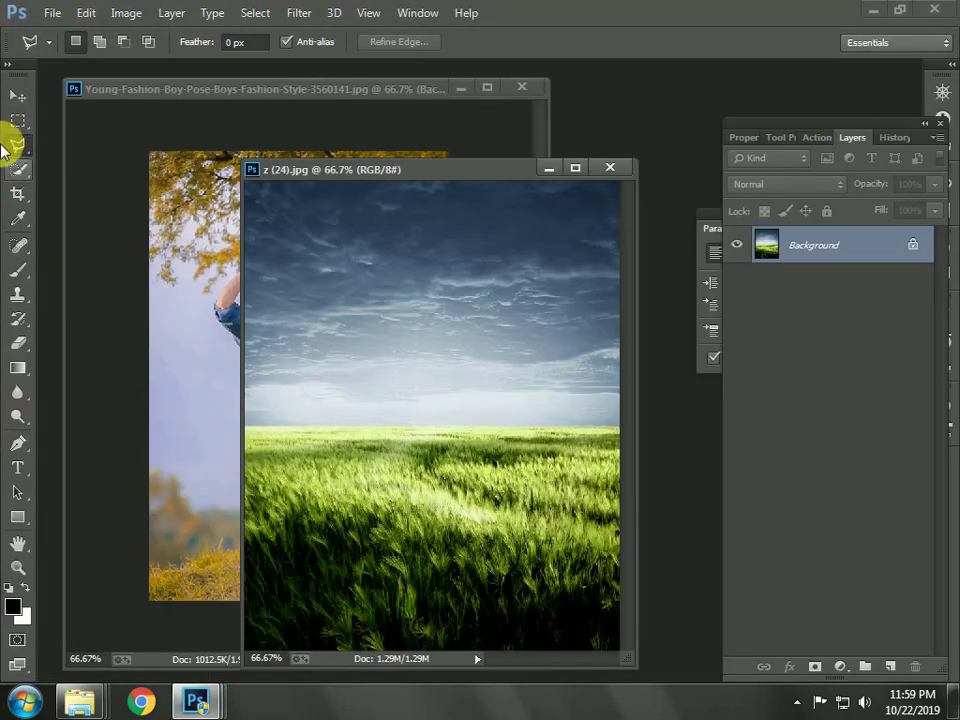
click(18, 120)
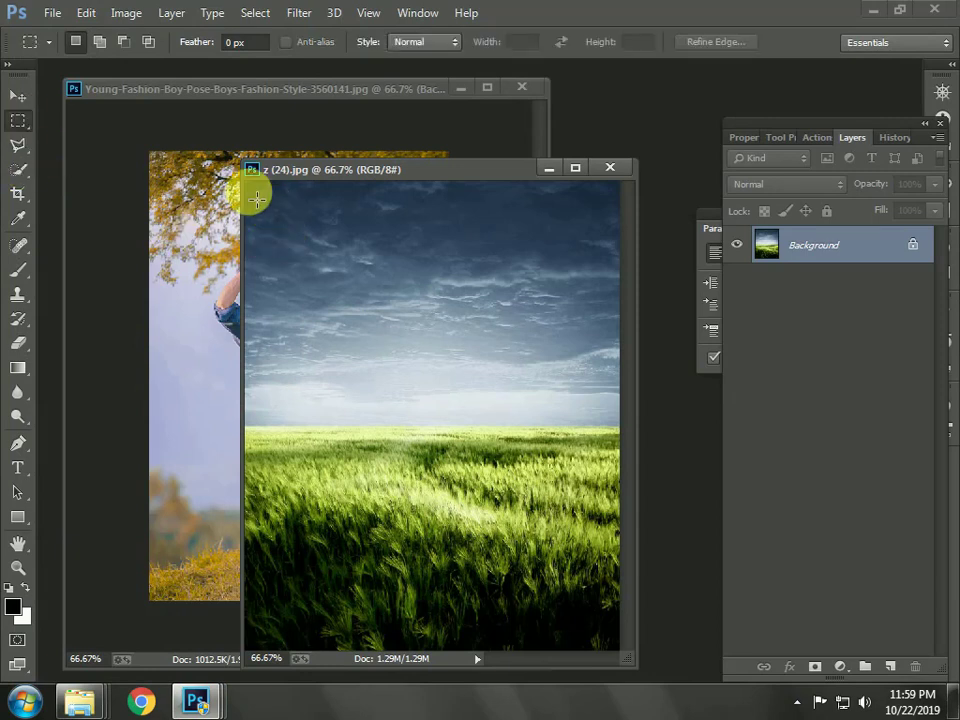
drag(249, 190, 617, 411)
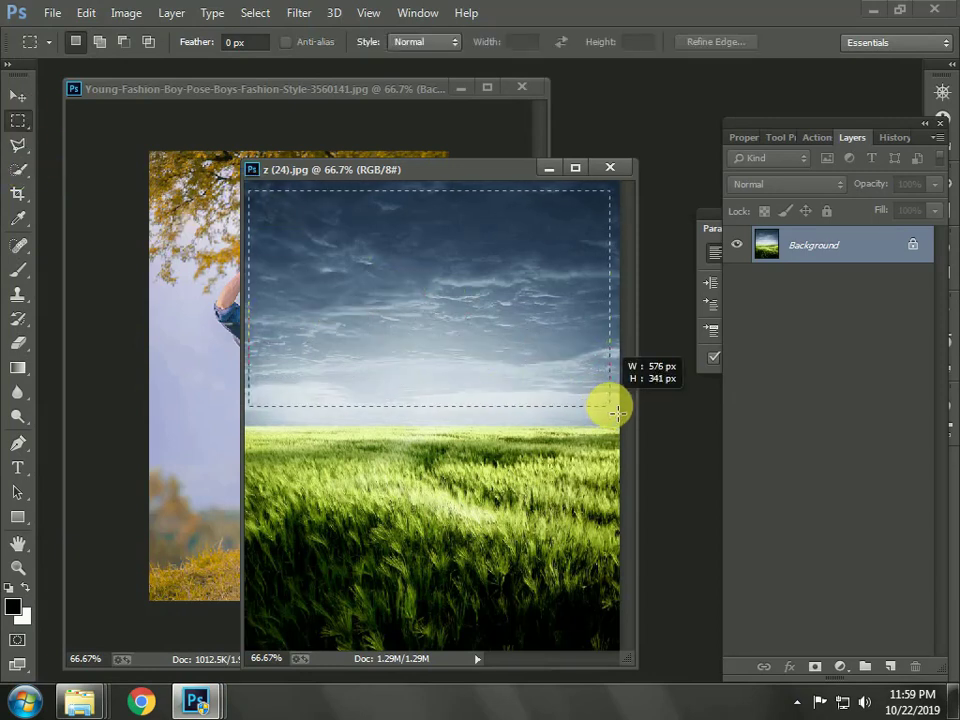
click(18, 95)
drag(289, 236, 231, 326)
key(ctrl+minus)
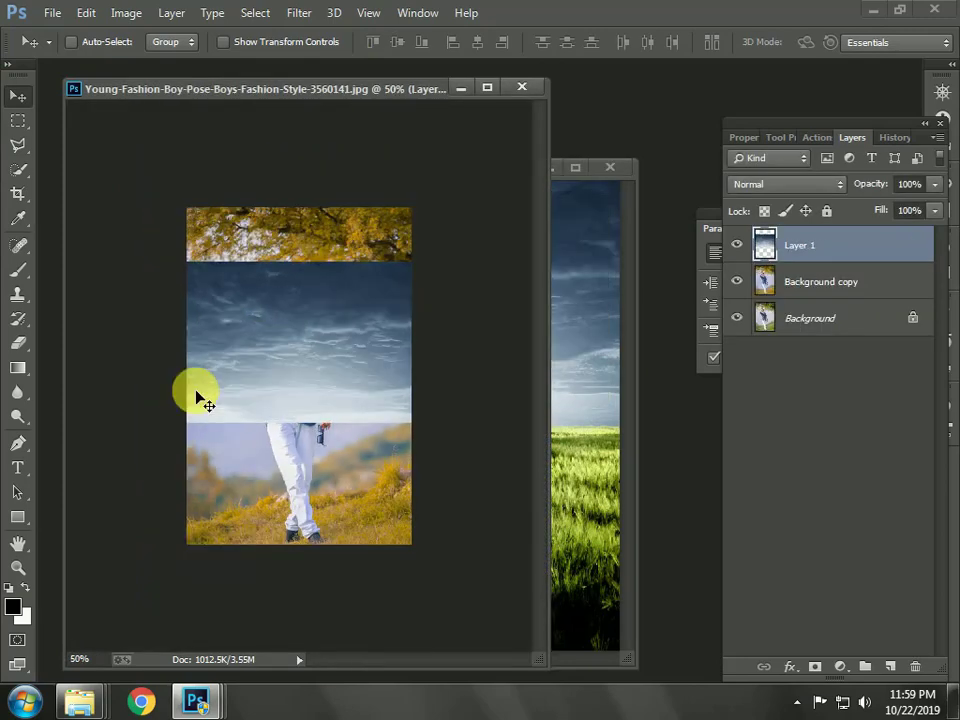
Stretch the sky layer vertically to about 184% so it spans from the photo's upper edge to the man's shins, and apply the transformation.
key(ctrl+t)
drag(336, 261, 345, 208)
drag(336, 430, 291, 506)
click(12, 118)
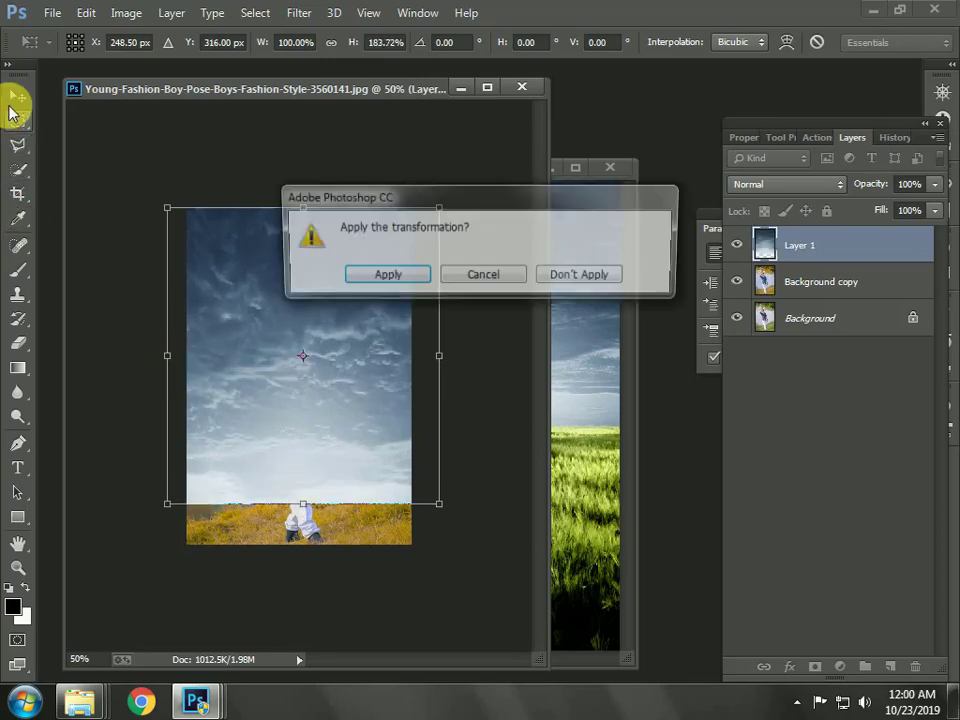
click(345, 272)
Set the sky layer's blend mode to Overlay.
click(15, 98)
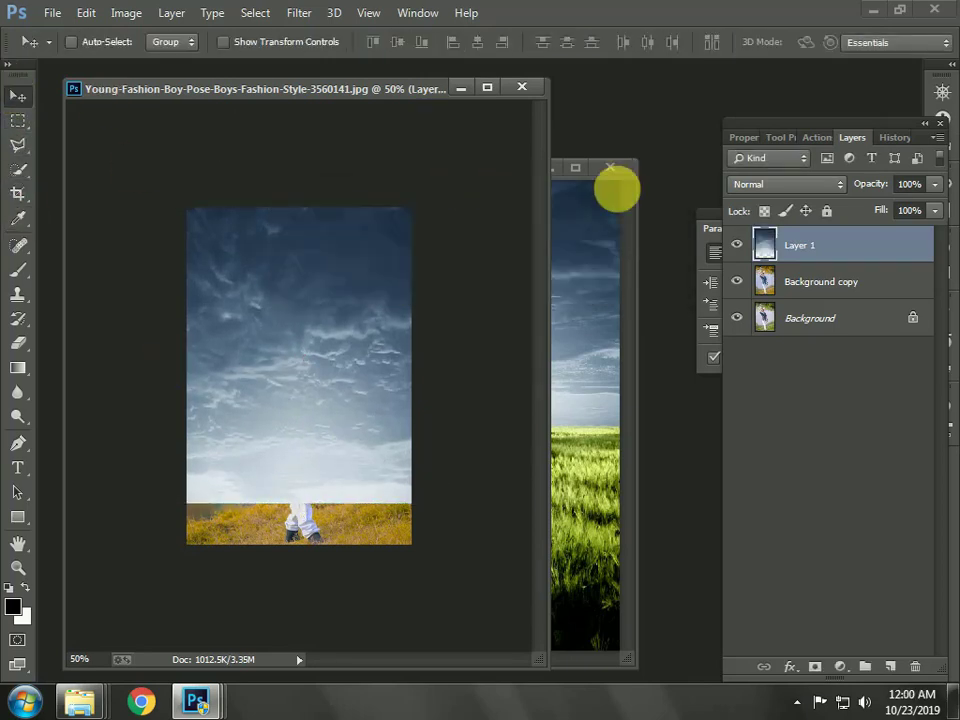
click(742, 185)
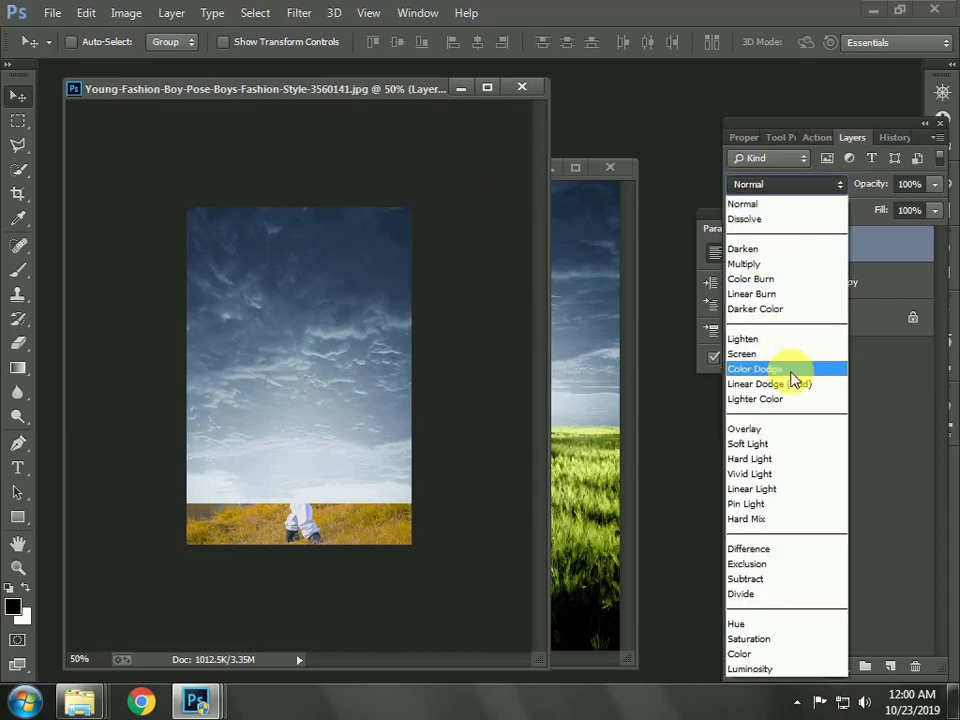
click(786, 430)
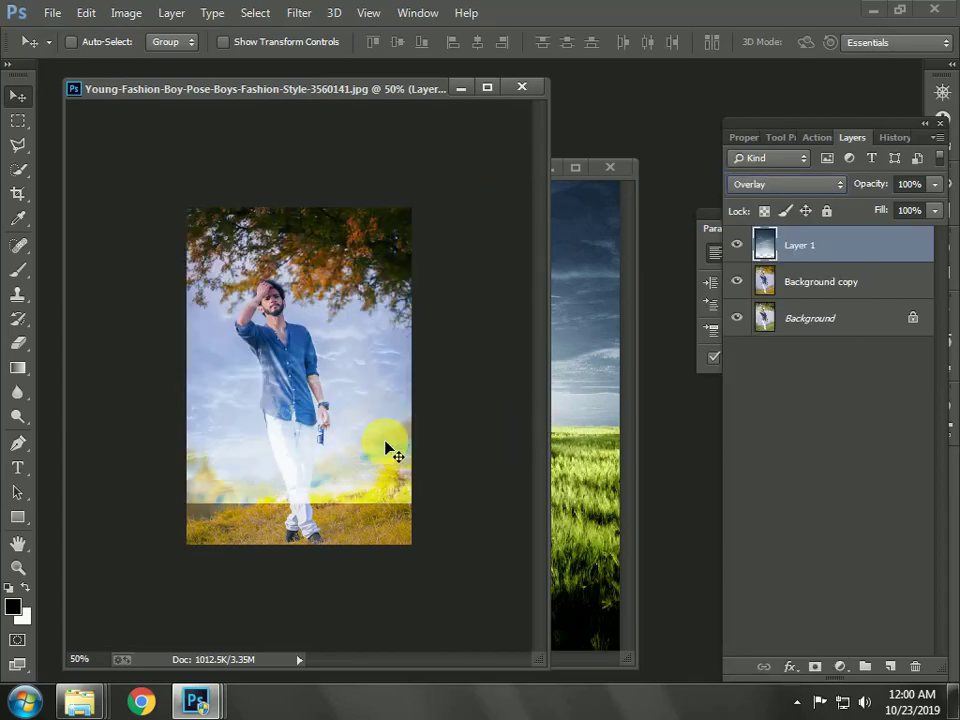
Erase the sky layer over the grass and hills with a 94 px eraser.
click(363, 497)
click(17, 343)
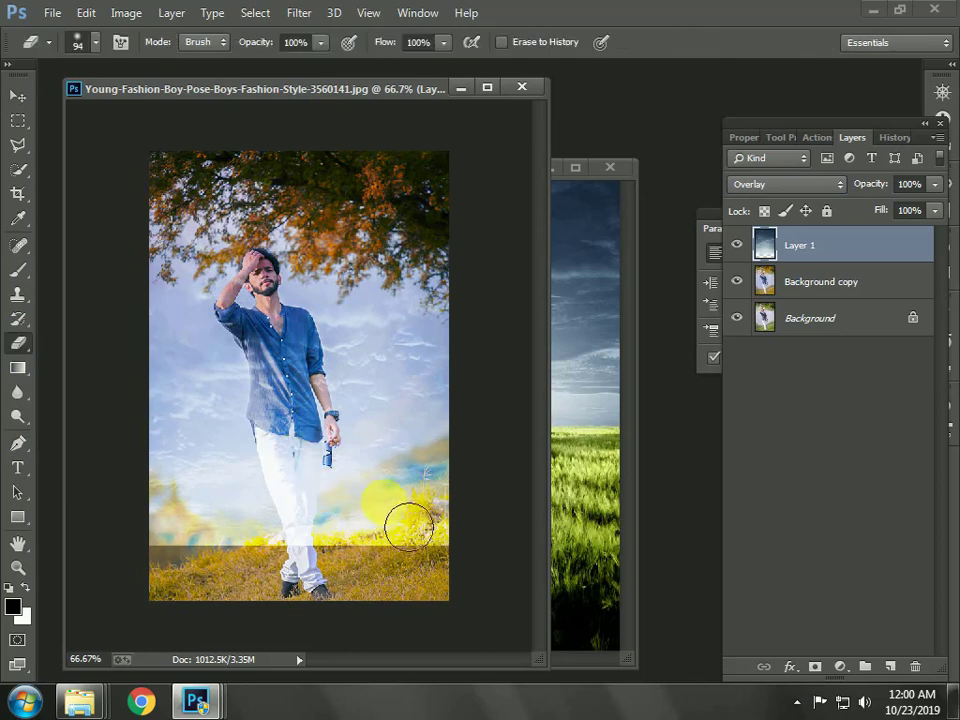
mouse_move(376, 567)
mouse_down()
mouse_move(480, 492)
mouse_move(297, 568)
mouse_move(210, 573)
mouse_move(167, 546)
mouse_move(162, 529)
mouse_move(188, 557)
mouse_move(180, 523)
mouse_move(285, 581)
mouse_move(189, 563)
mouse_move(363, 553)
mouse_move(198, 544)
mouse_move(167, 515)
mouse_move(346, 576)
mouse_move(520, 576)
mouse_move(406, 564)
mouse_move(452, 563)
mouse_move(436, 550)
mouse_move(455, 509)
mouse_move(318, 523)
mouse_move(167, 517)
mouse_move(276, 564)
mouse_move(251, 532)
mouse_move(228, 545)
mouse_move(168, 512)
mouse_move(258, 549)
mouse_move(398, 549)
mouse_move(298, 549)
mouse_move(431, 532)
mouse_move(255, 530)
mouse_up()
Reduce the eraser size to 55 px and erase the sky layer over the man's body, arms and face.
ctrl+click(288, 408)
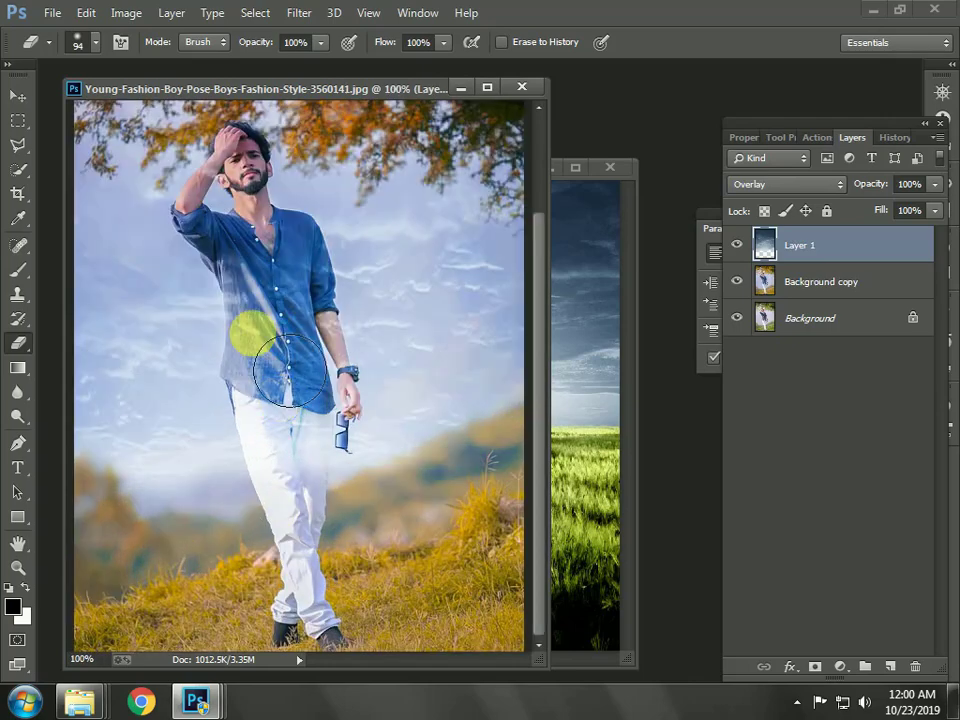
right_click(258, 333)
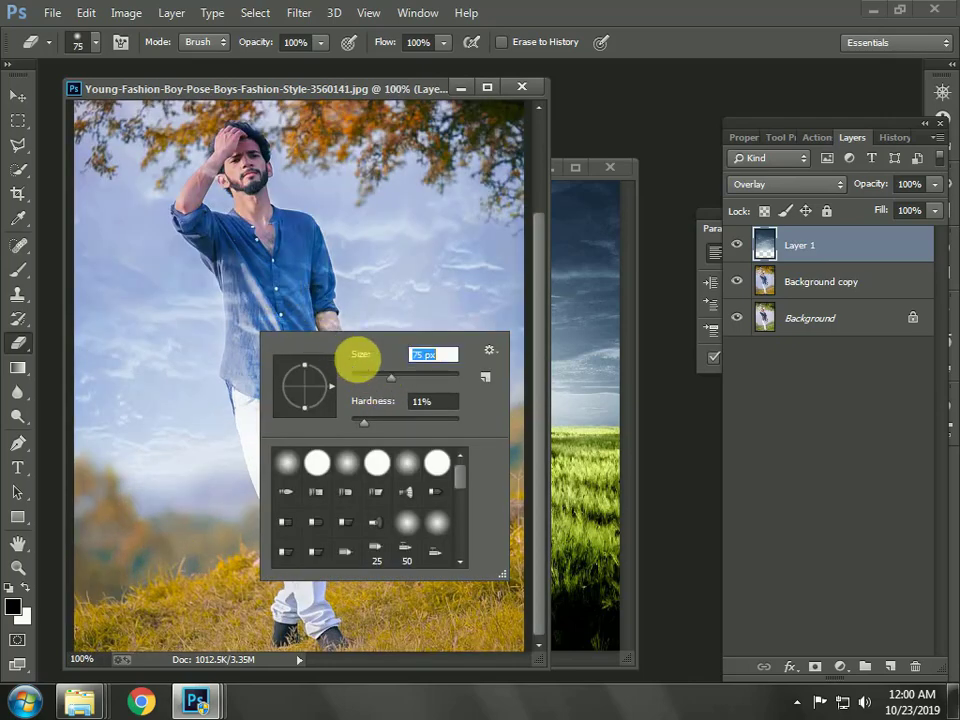
drag(388, 377, 380, 377)
mouse_move(277, 260)
mouse_down()
mouse_move(295, 450)
mouse_move(275, 297)
mouse_move(296, 481)
mouse_move(311, 455)
mouse_move(320, 279)
mouse_move(342, 442)
mouse_move(352, 407)
mouse_move(362, 430)
mouse_move(327, 511)
mouse_move(328, 382)
mouse_move(331, 528)
mouse_move(283, 405)
mouse_move(262, 288)
mouse_up()
ctrl+click(261, 226)
drag(301, 327, 346, 502)
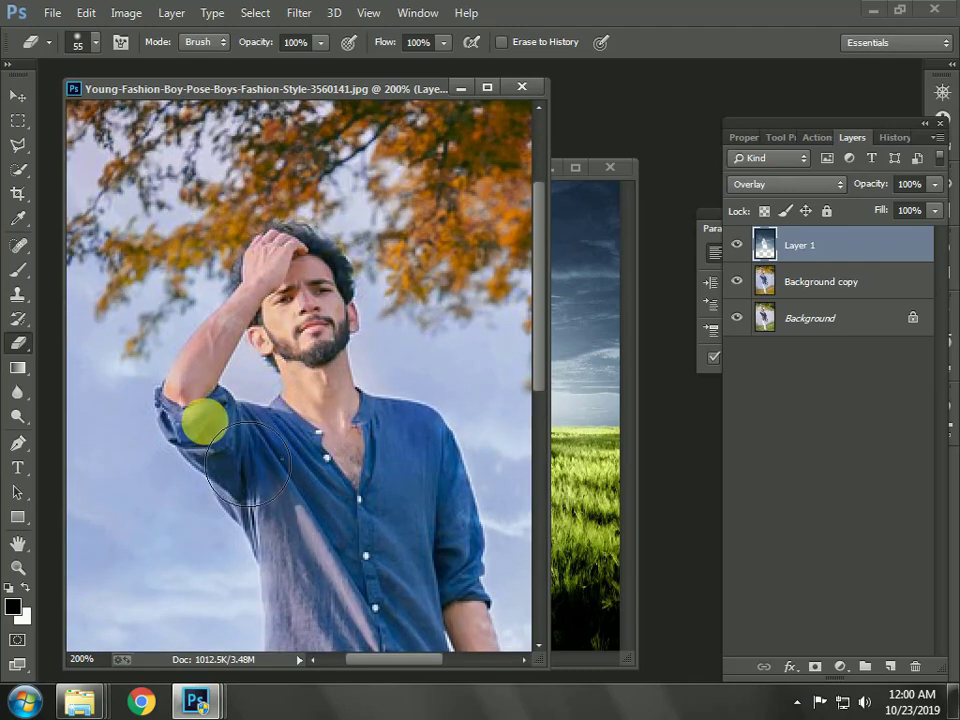
scroll(340, 480, up, 2)
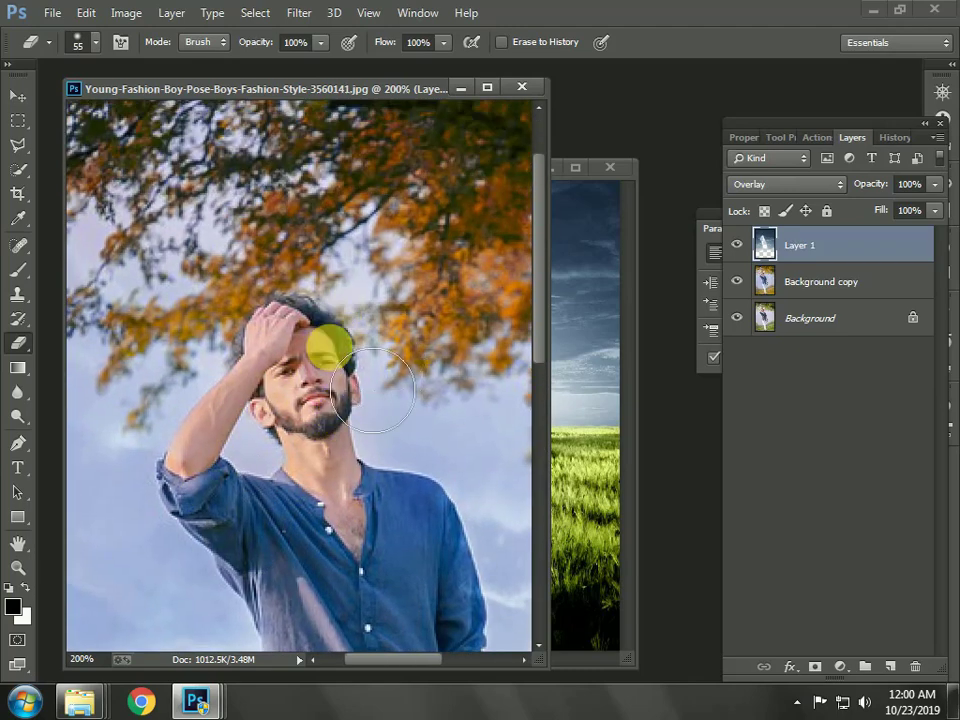
Erase the sky layer over the tree foliage and compare the photo with the layer hidden and shown.
scroll(271, 382, down, 3)
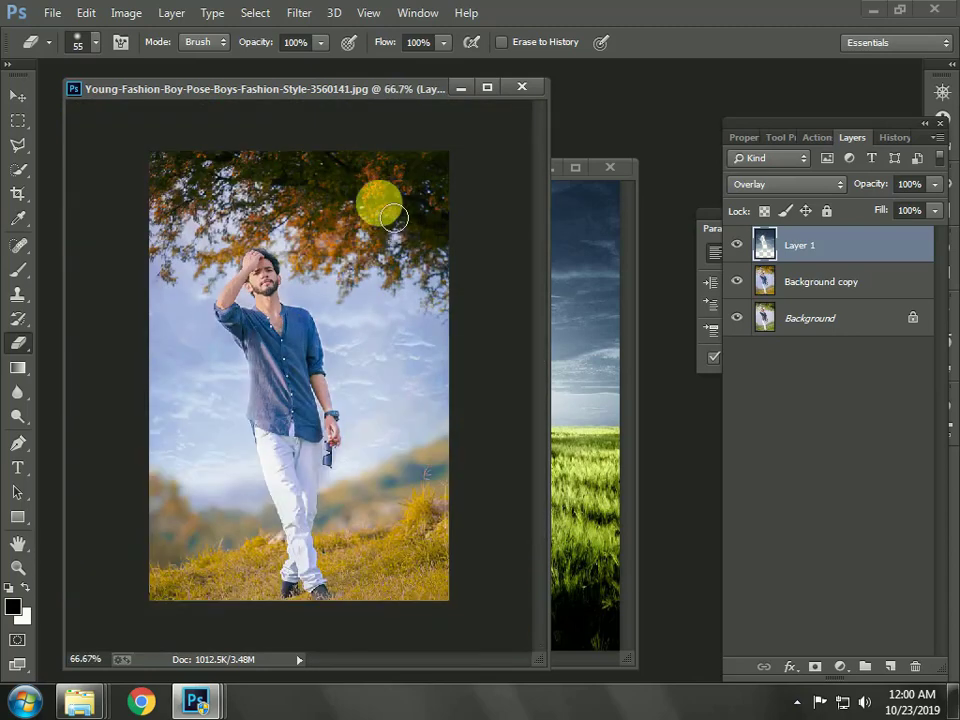
mouse_move(437, 175)
mouse_down()
mouse_move(368, 193)
mouse_move(428, 233)
mouse_move(309, 256)
mouse_move(394, 215)
mouse_move(308, 287)
mouse_move(423, 286)
mouse_move(455, 220)
mouse_move(470, 309)
mouse_move(457, 178)
mouse_move(441, 204)
mouse_move(406, 222)
mouse_move(338, 173)
mouse_move(190, 185)
mouse_move(247, 207)
mouse_move(183, 235)
mouse_move(173, 185)
mouse_move(166, 276)
mouse_move(284, 262)
mouse_move(157, 280)
mouse_move(258, 271)
mouse_move(240, 277)
mouse_move(148, 210)
mouse_move(288, 174)
mouse_move(126, 175)
mouse_move(418, 211)
mouse_move(321, 254)
mouse_move(457, 240)
mouse_move(340, 254)
mouse_up()
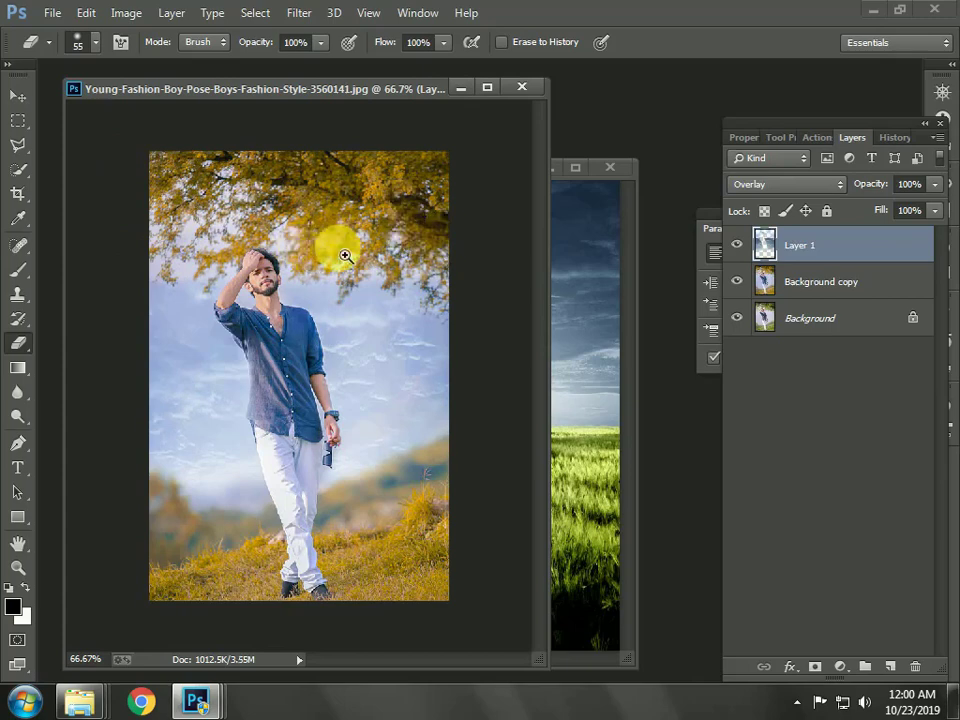
scroll(344, 255, up, 2)
scroll(345, 256, down, 2)
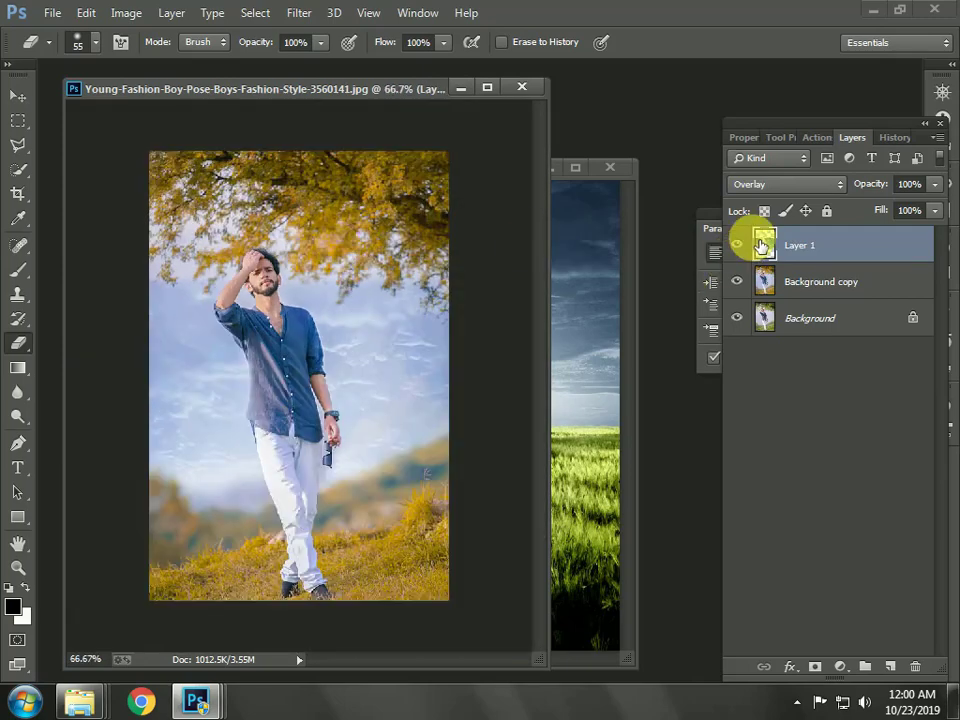
click(743, 245)
click(740, 246)
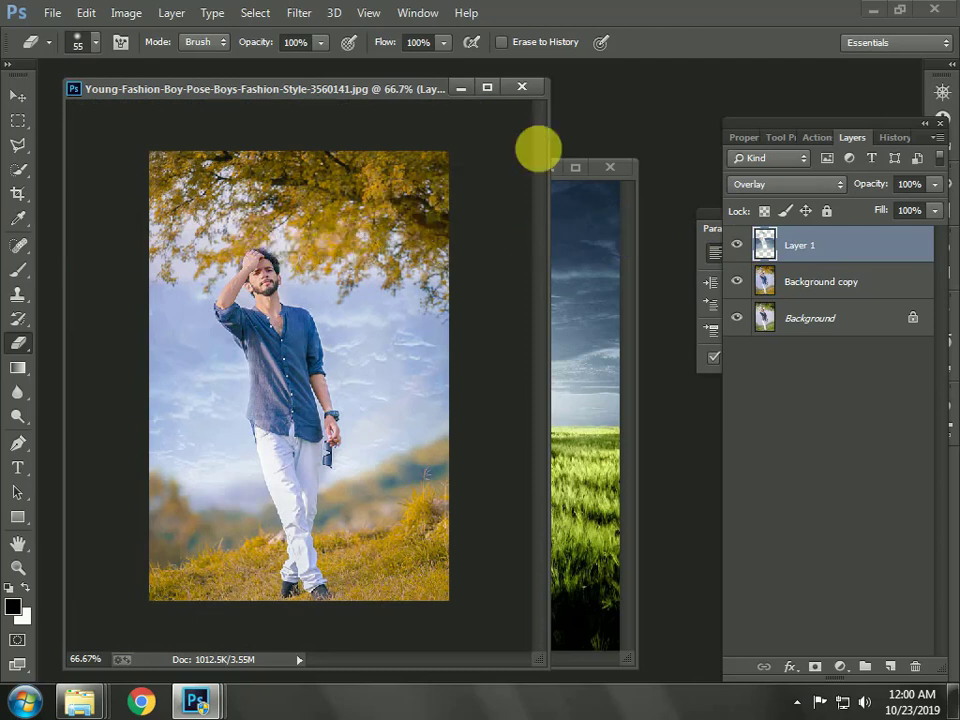
Merge the sky layer and both photo layers into one, and close the z (24).jpg image.
shift+click(824, 291)
shift+click(821, 317)
right_click(821, 318)
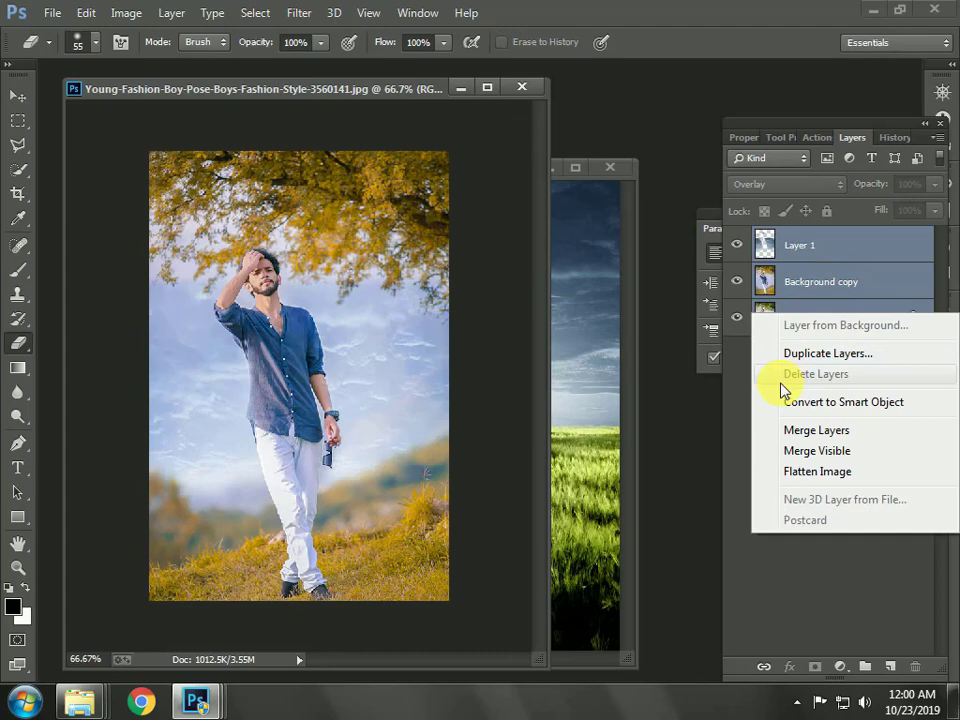
click(815, 431)
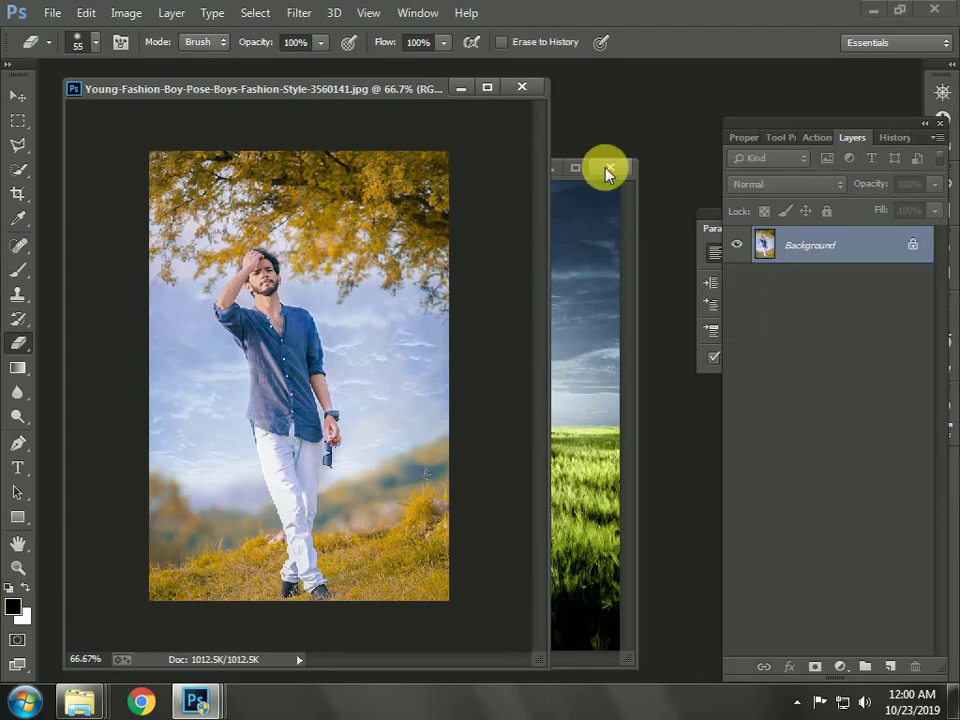
click(606, 169)
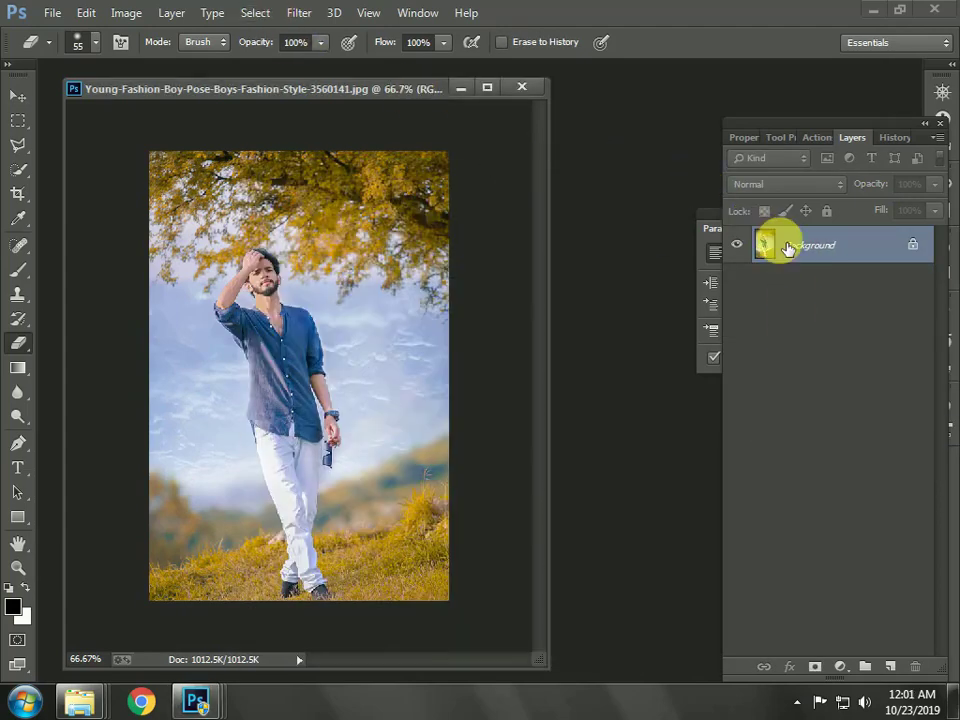
Duplicate the merged Background layer.
right_click(787, 248)
click(805, 287)
click(671, 211)
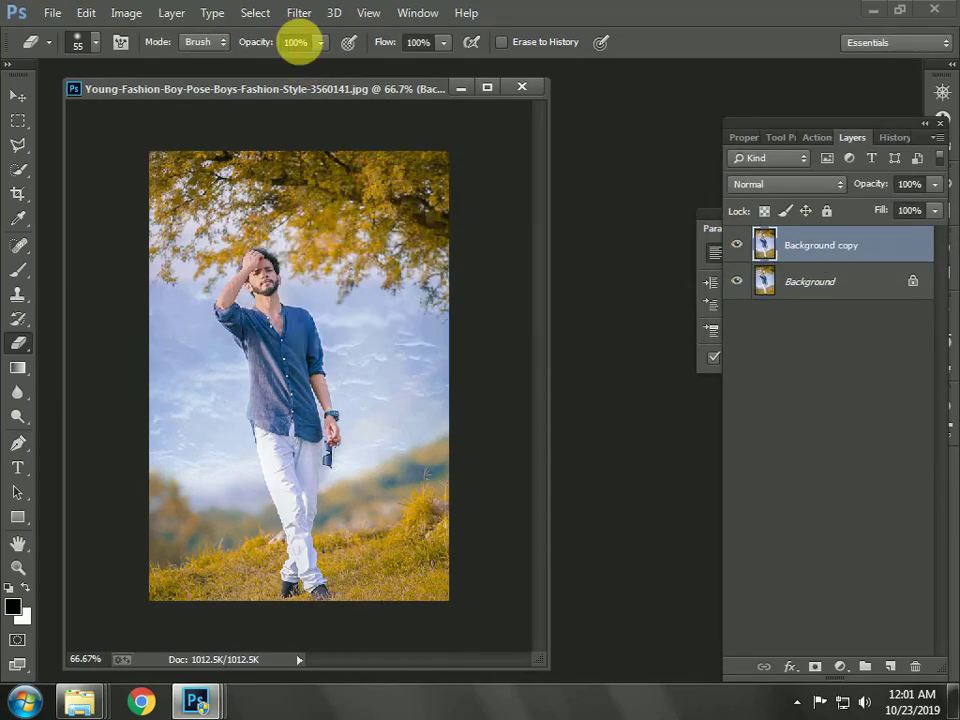
Apply the Camera Raw filter to the duplicate layer with Highlights -100, Shadows +100, Whites +28, Blacks -15 and Clarity +53.
click(299, 13)
click(365, 125)
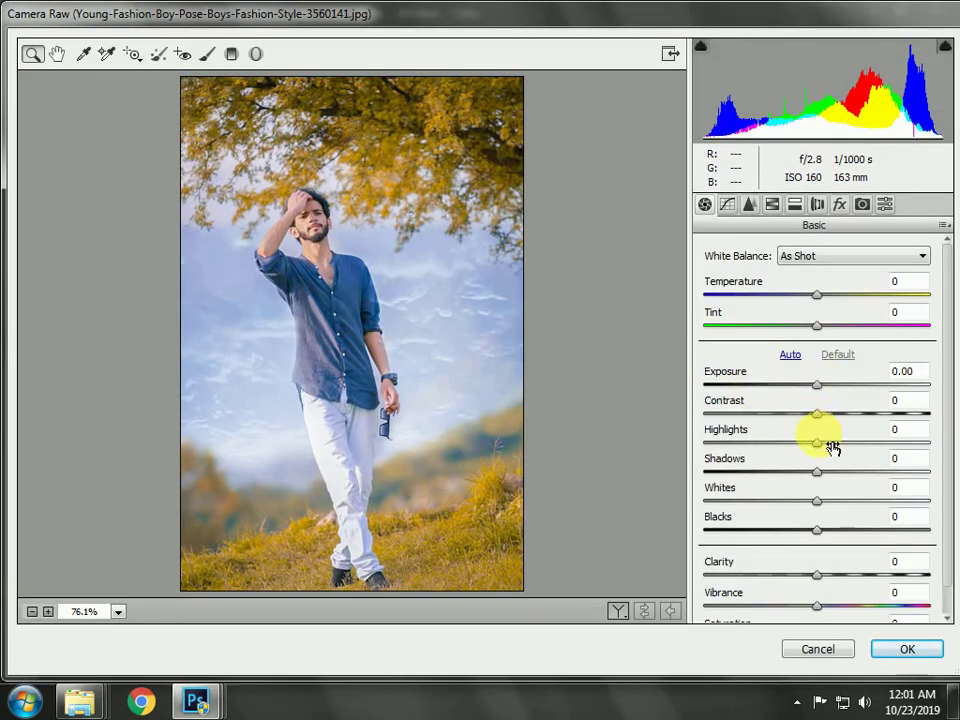
drag(816, 441, 697, 444)
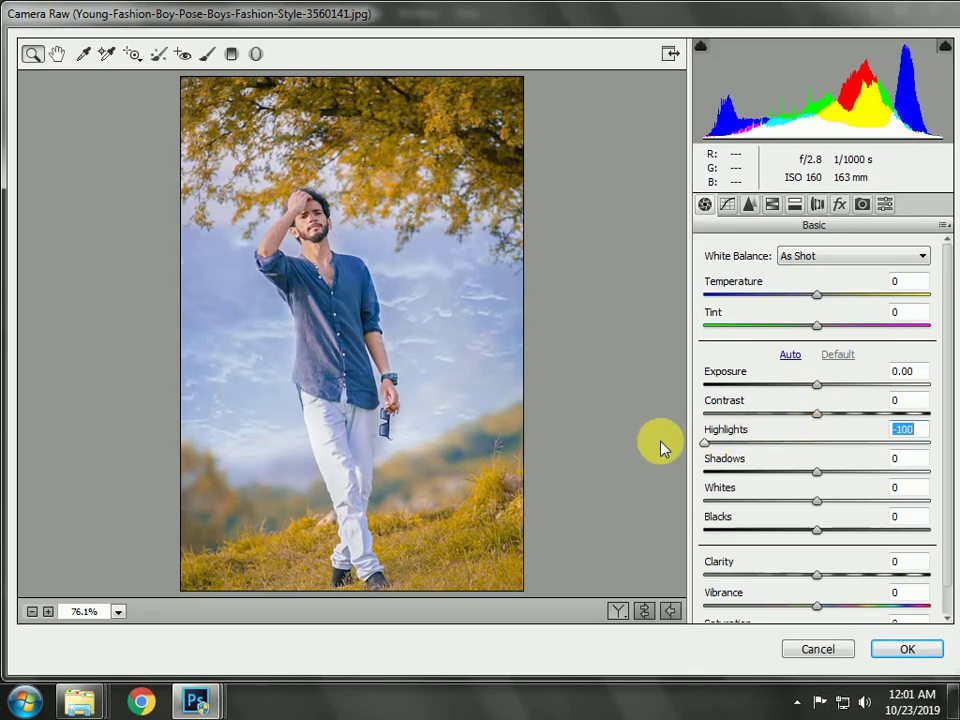
drag(815, 478, 937, 489)
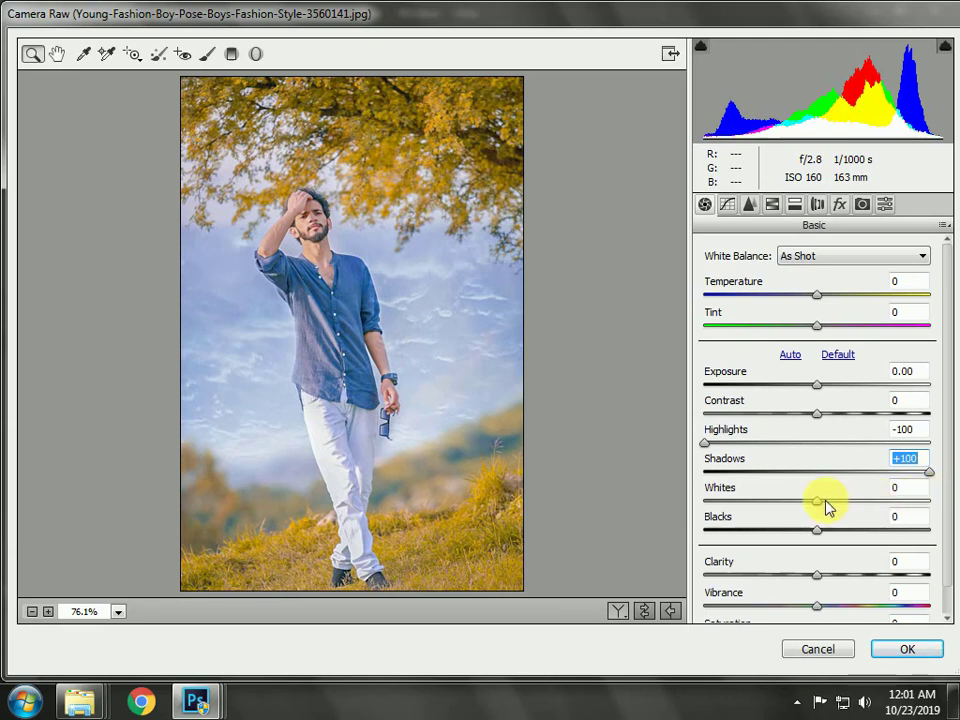
drag(818, 505, 806, 537)
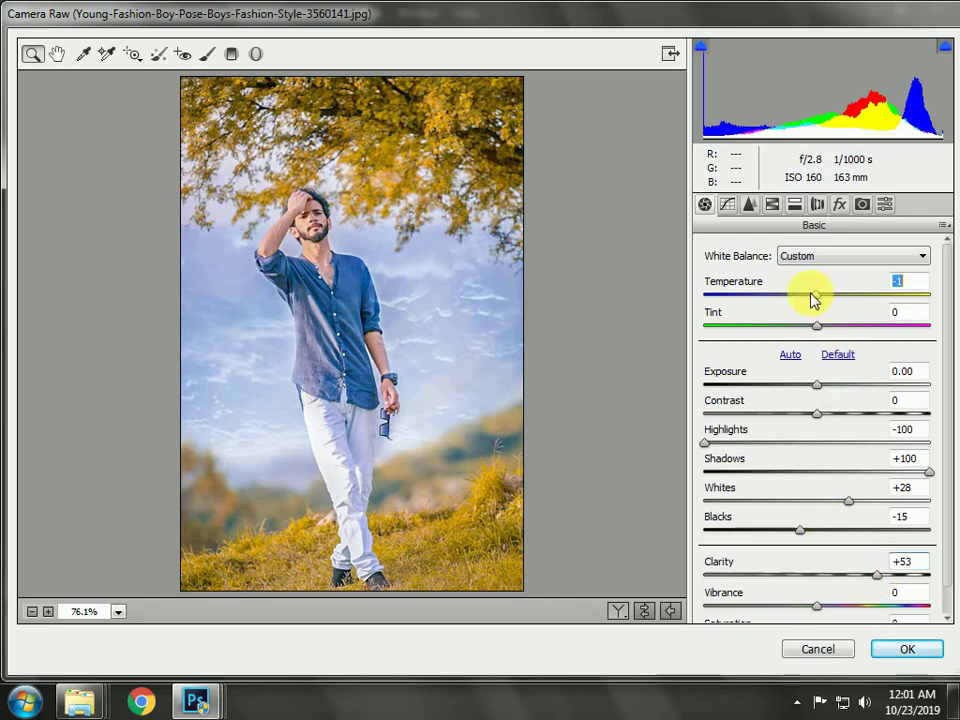
Cool the white balance by setting Temperature to -9 and Tint to +2.
drag(814, 298, 797, 300)
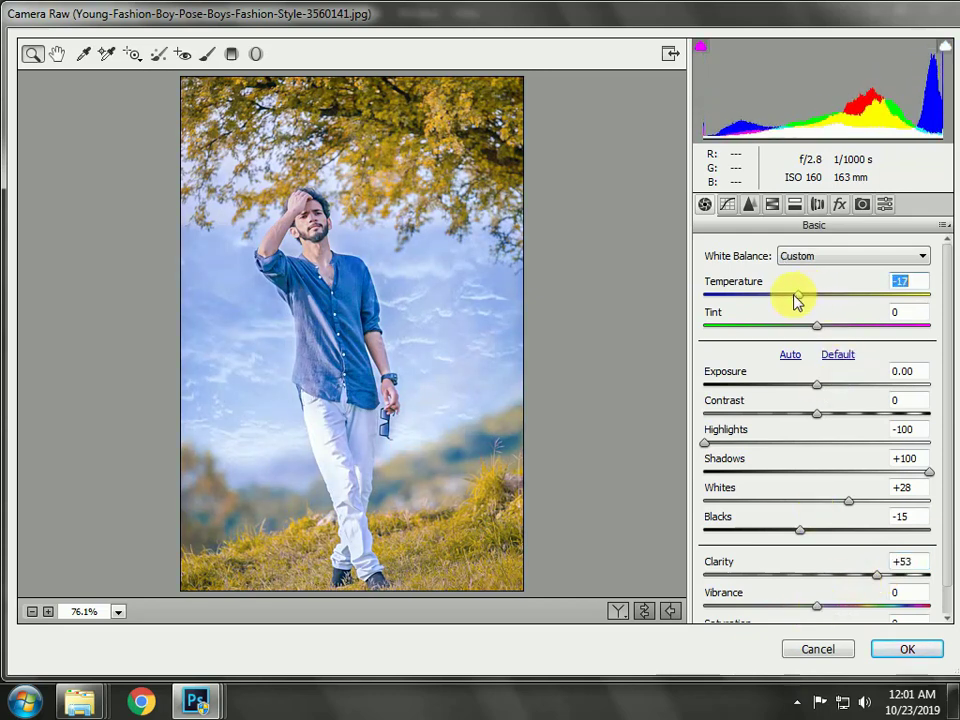
key(Up)
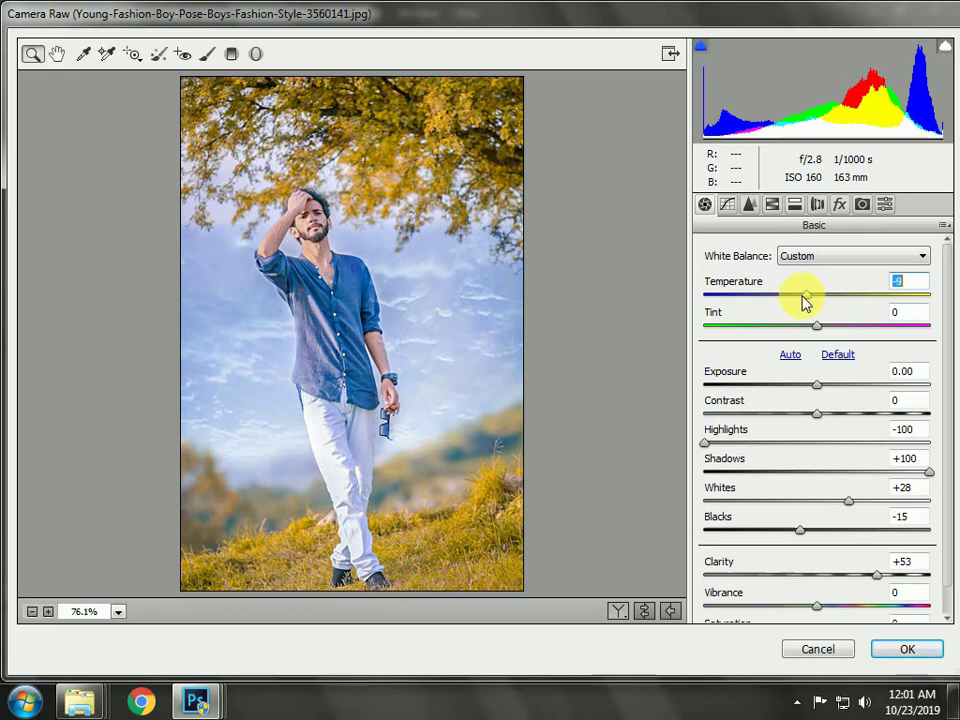
key(Up)
click(797, 326)
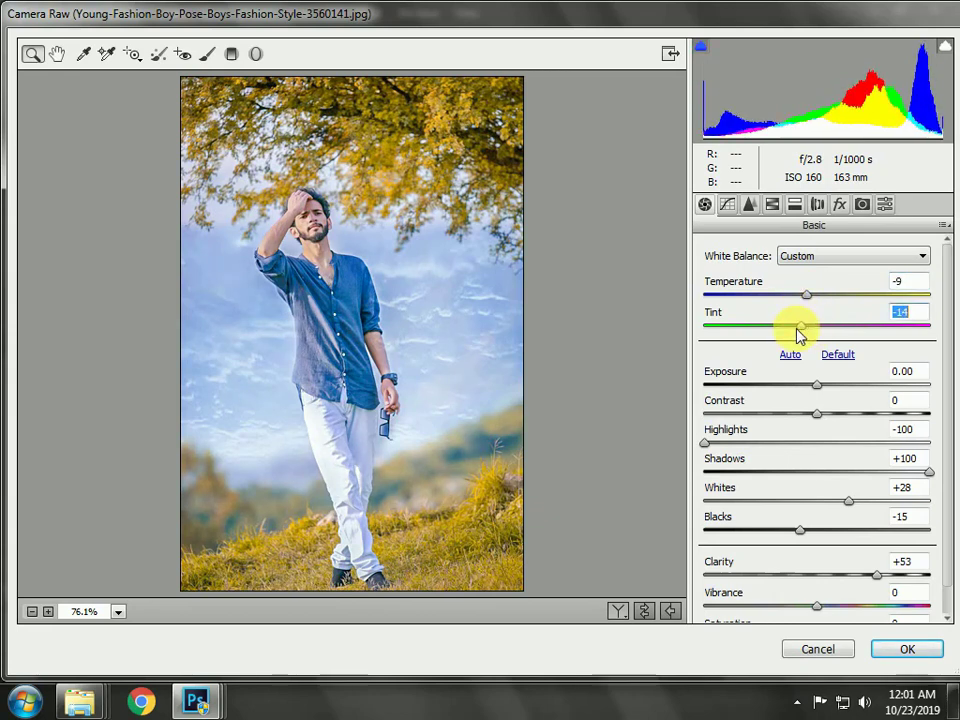
drag(796, 330, 808, 330)
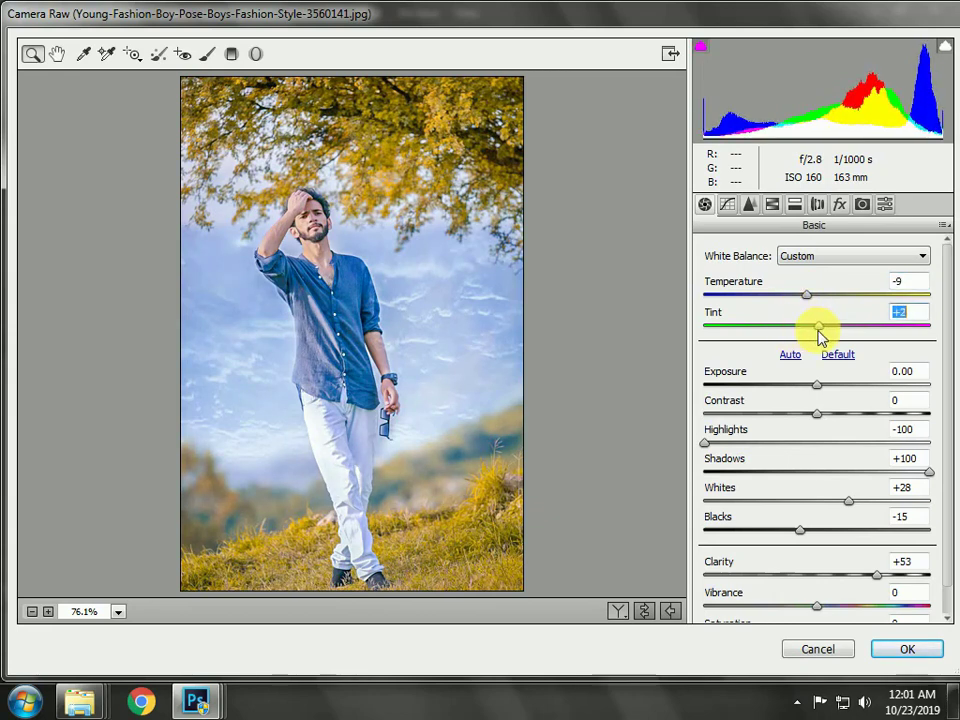
Shift the HSL hue of Aquas to -5 and Blues to -45 to turn the sky and shirt teal.
click(769, 205)
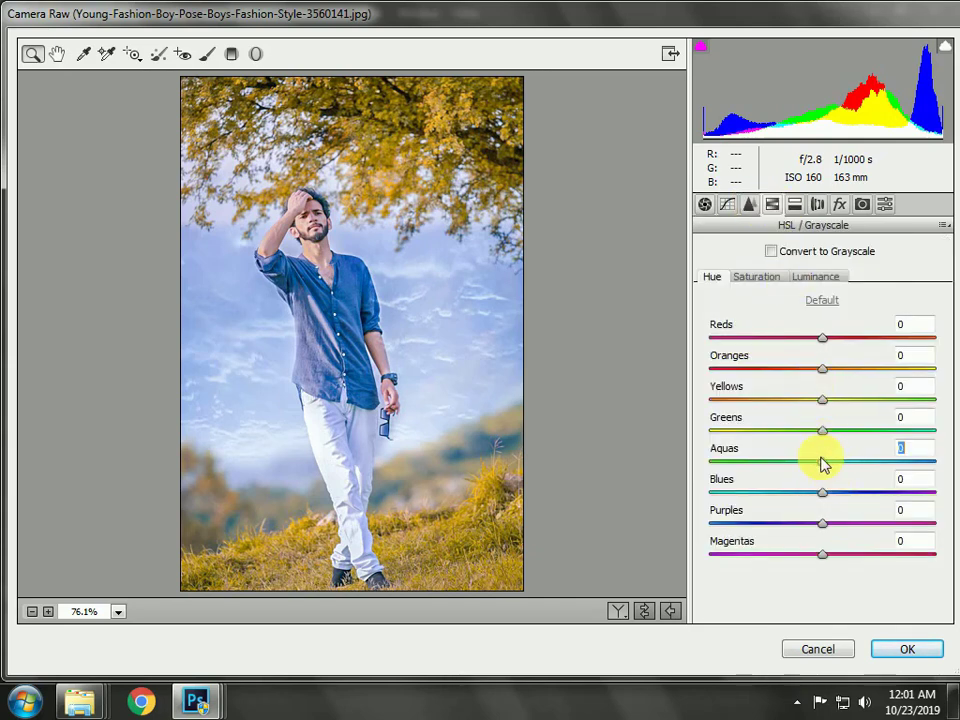
drag(822, 463, 914, 463)
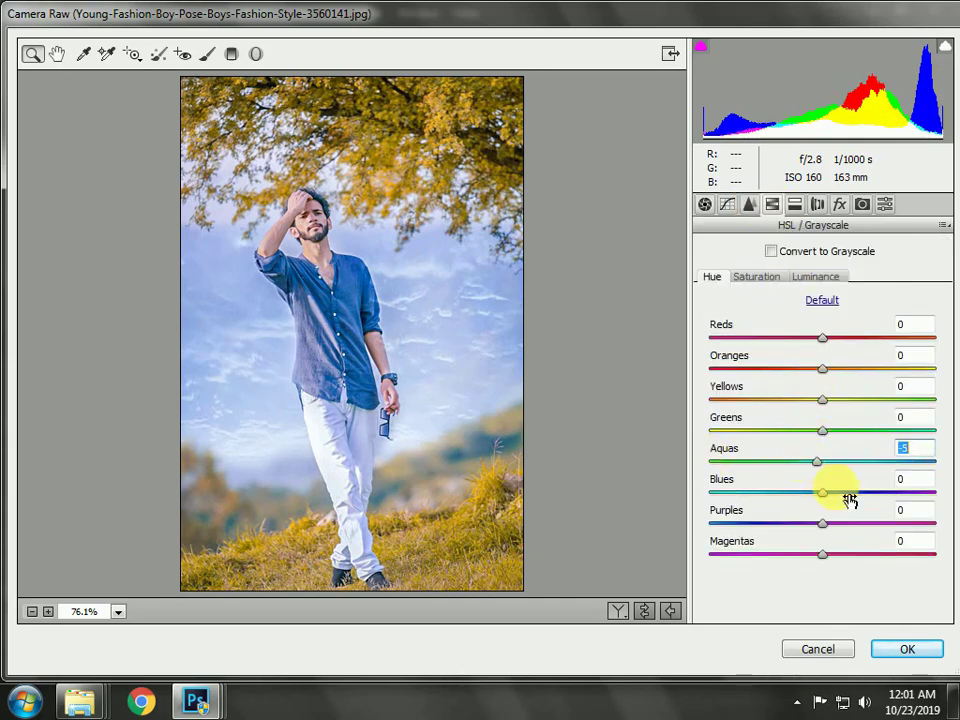
drag(798, 497, 745, 493)
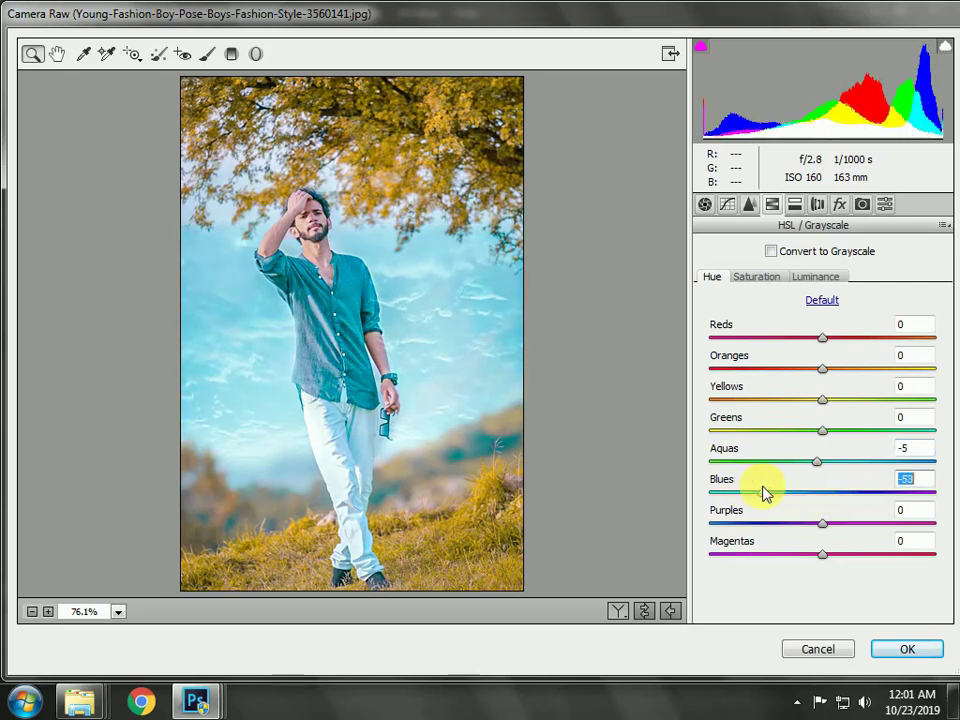
alt+click(461, 369)
alt+click(461, 369)
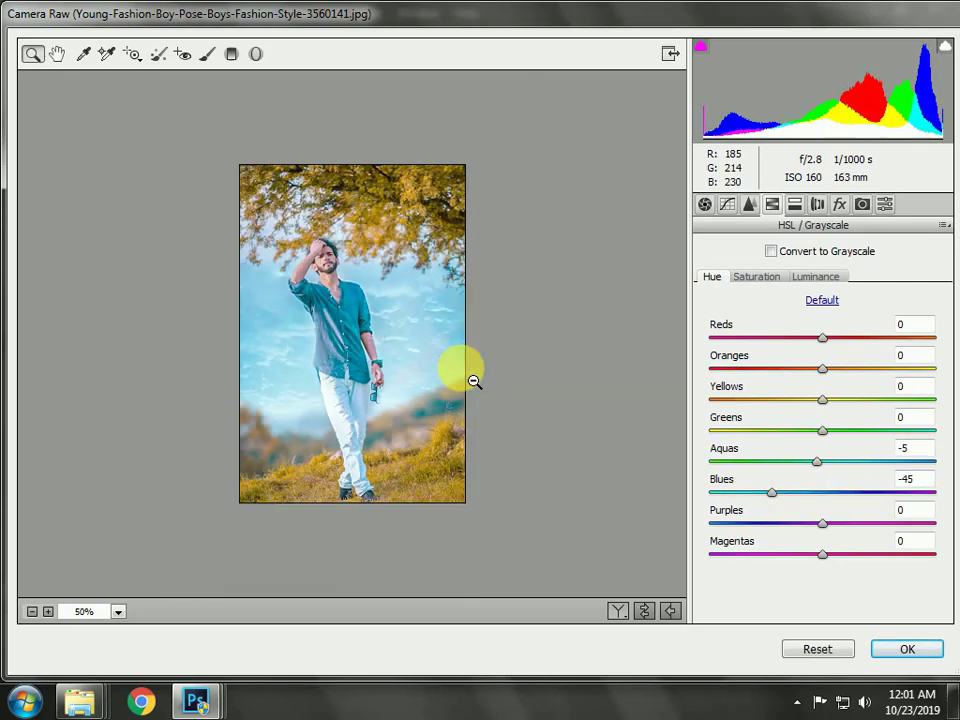
click(408, 291)
click(408, 291)
click(422, 305)
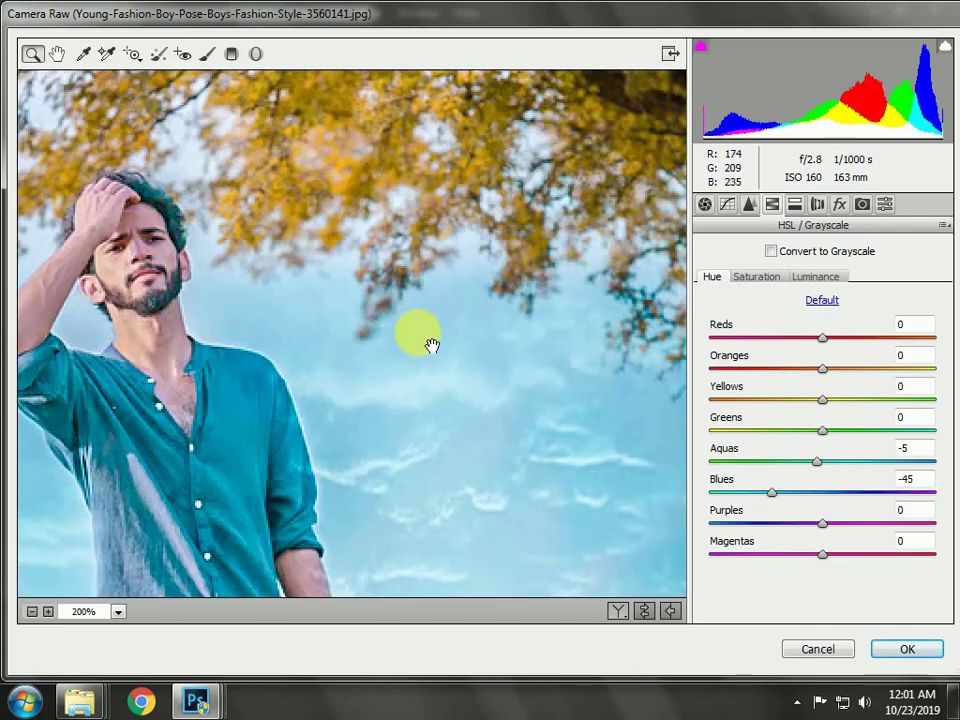
alt+click(505, 315)
alt+click(515, 348)
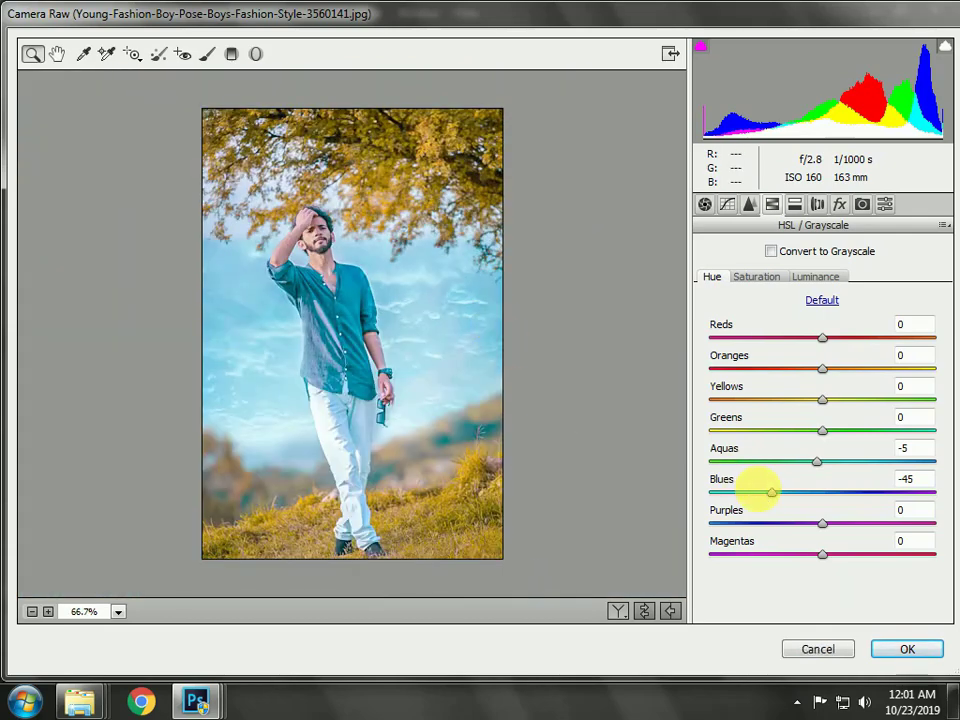
drag(762, 497, 776, 500)
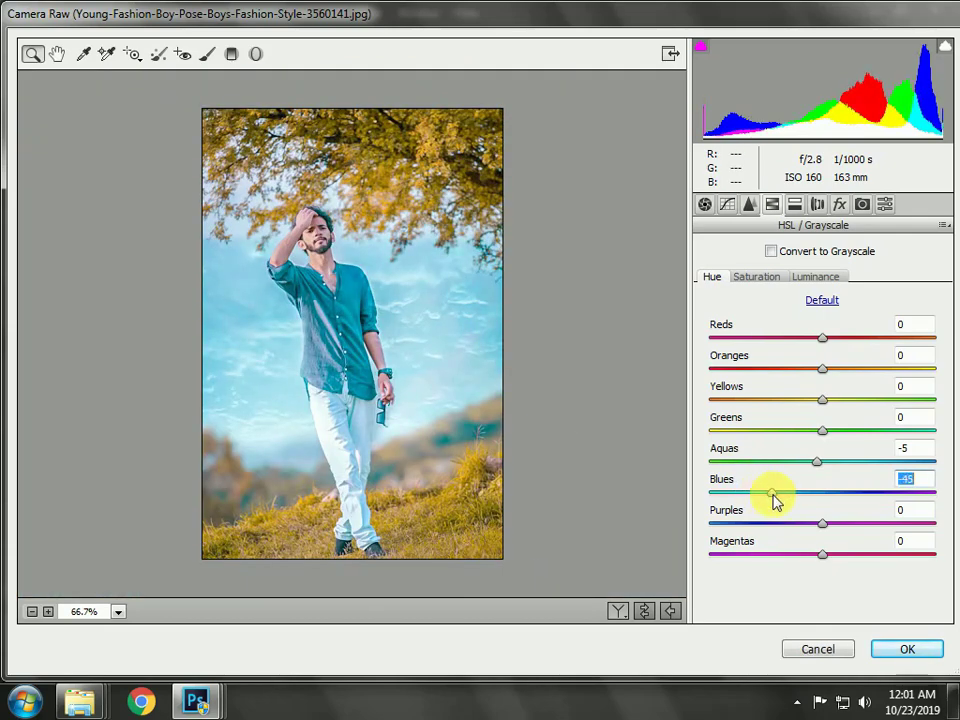
Set the Camera Calibration hue to -13 for Blue Primary and +26 for Green Primary, and apply the filter.
click(862, 205)
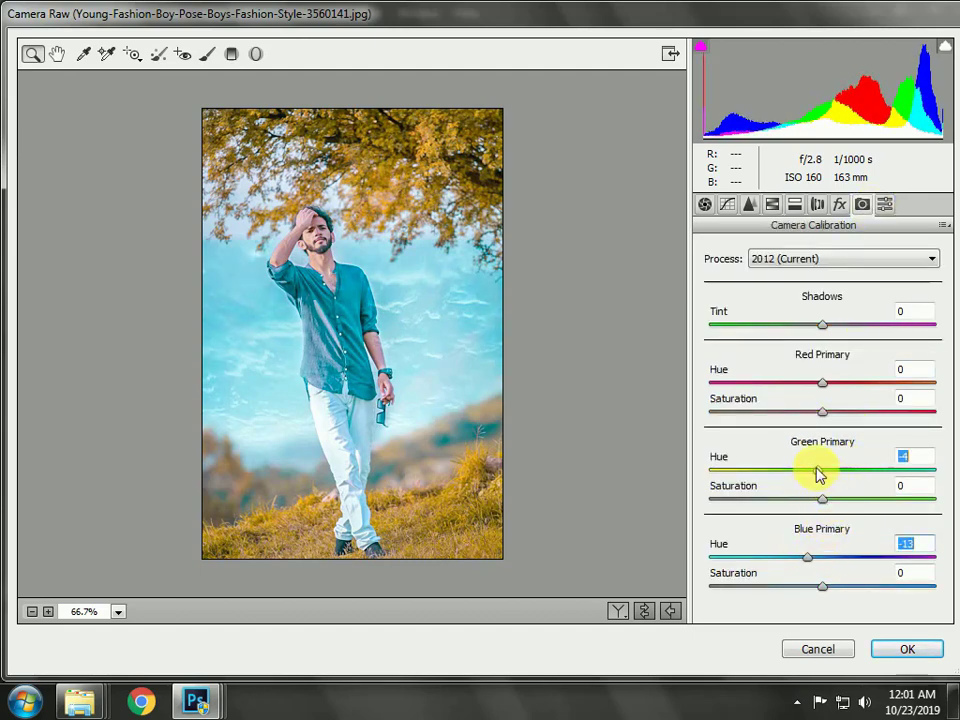
drag(818, 474, 777, 470)
mouse_move(845, 470)
mouse_down()
mouse_move(899, 470)
mouse_move(855, 473)
mouse_up()
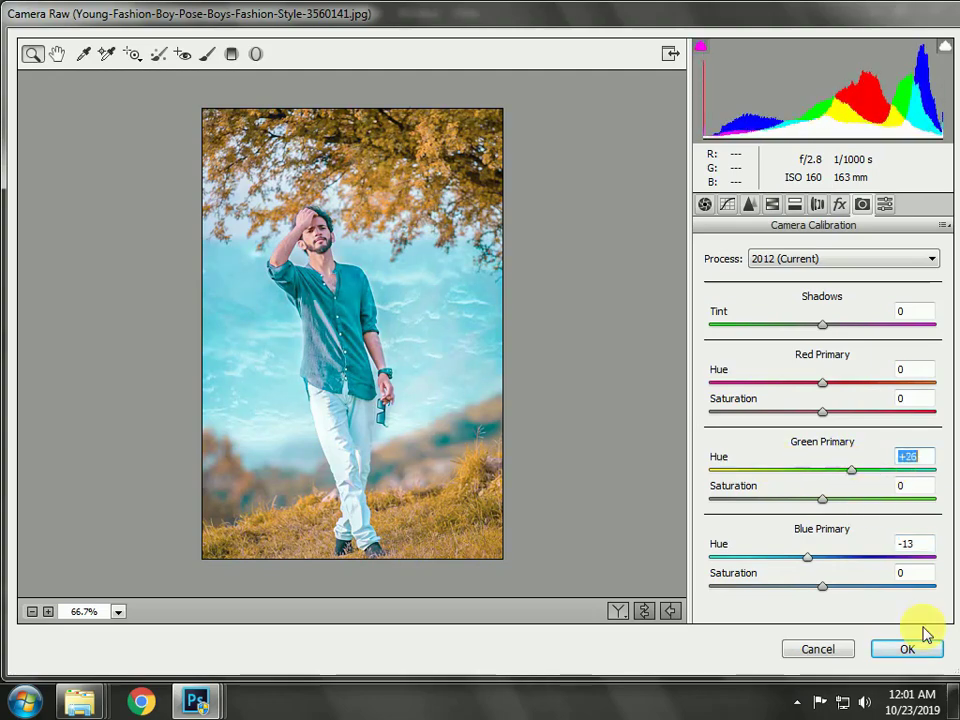
click(903, 650)
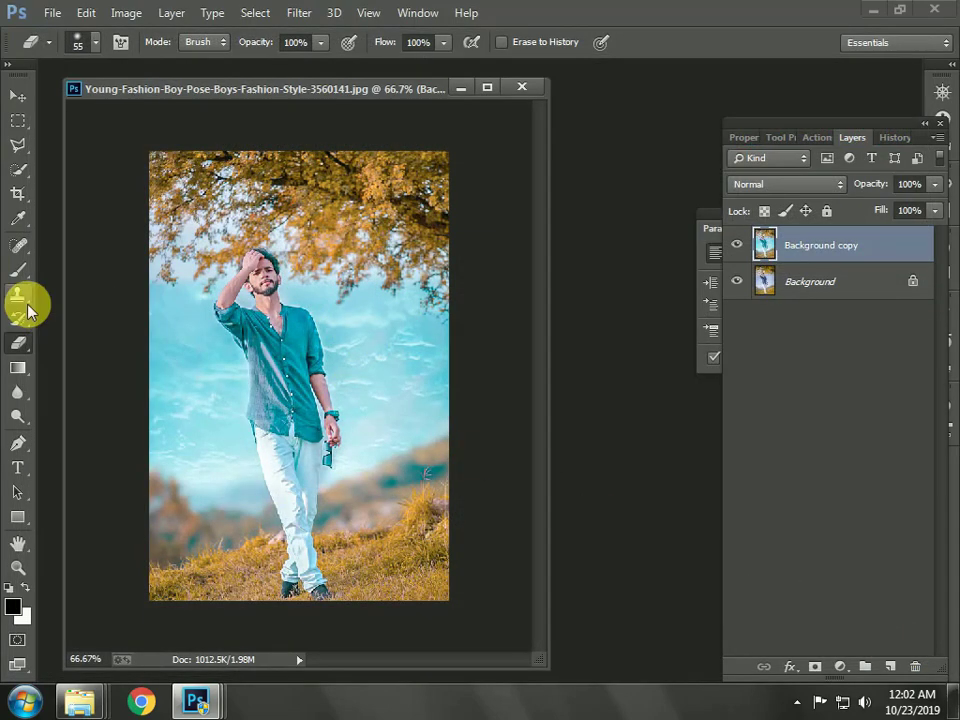
Set up the Gradient tool with the linear Neutral Density preset.
click(19, 370)
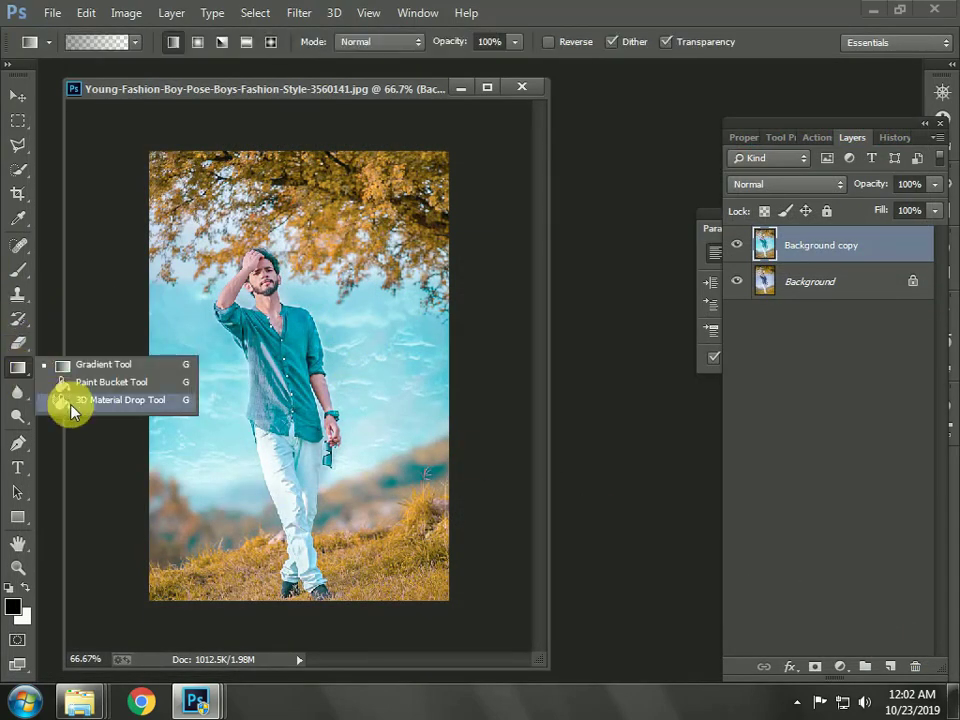
click(88, 366)
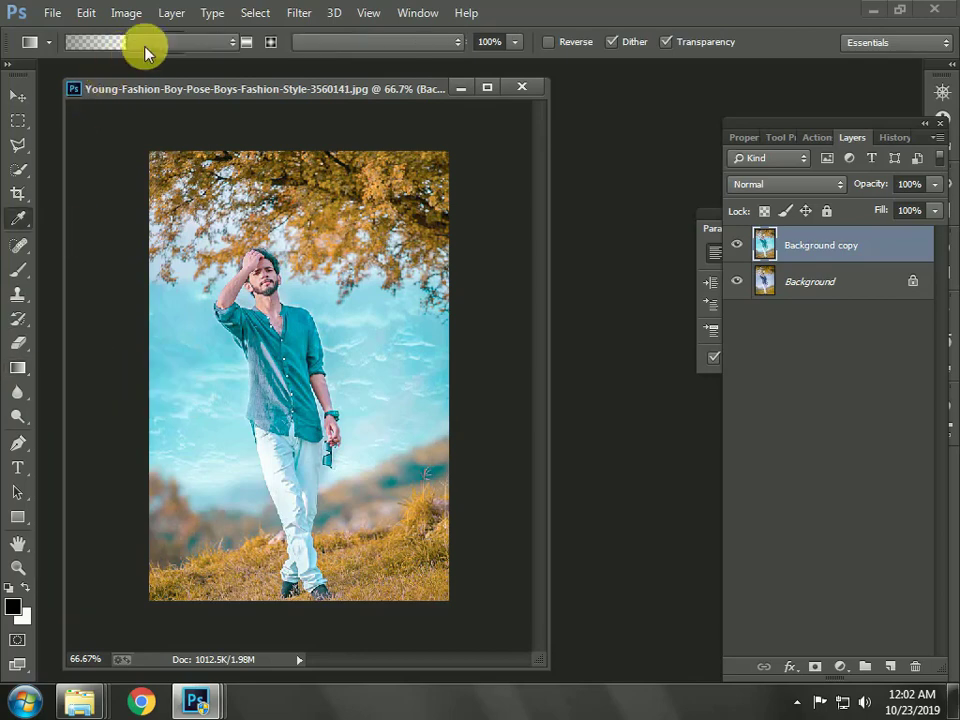
click(120, 42)
click(642, 148)
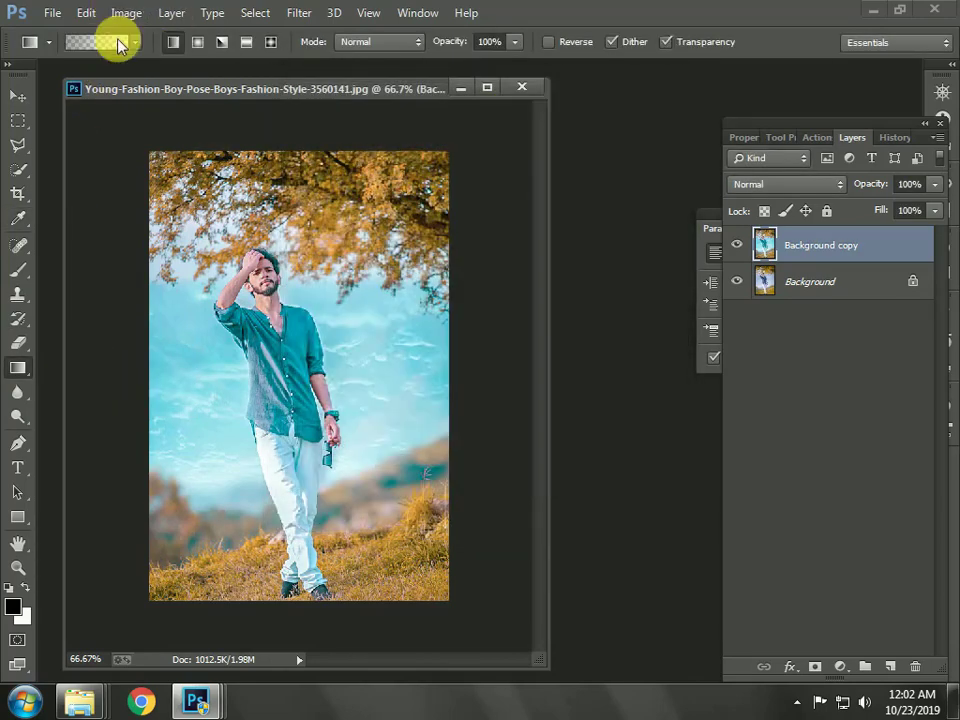
click(122, 43)
click(638, 150)
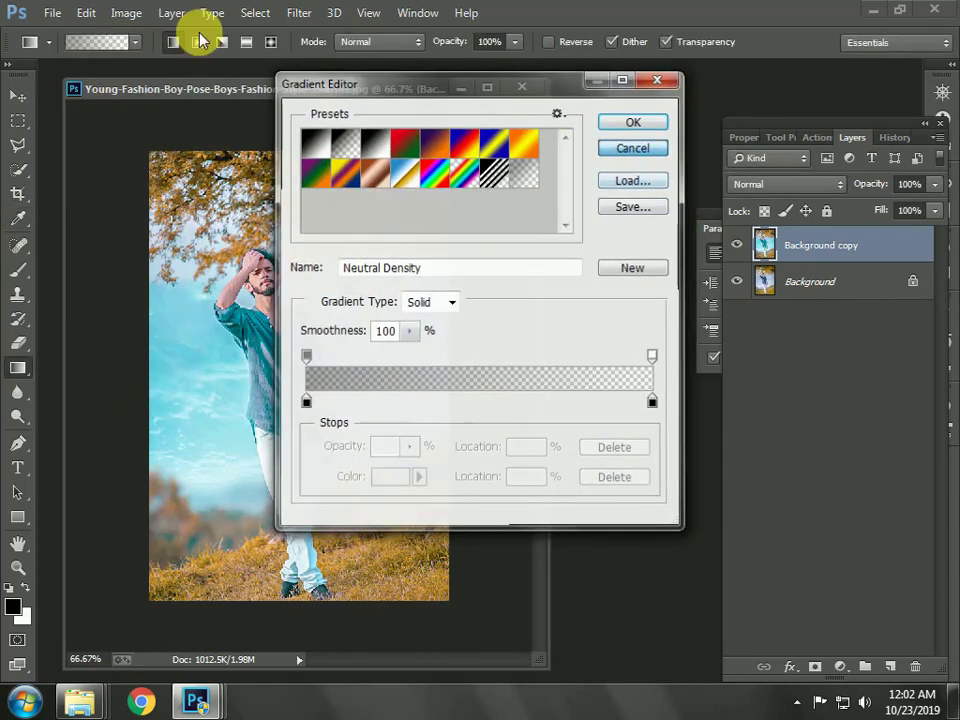
click(135, 45)
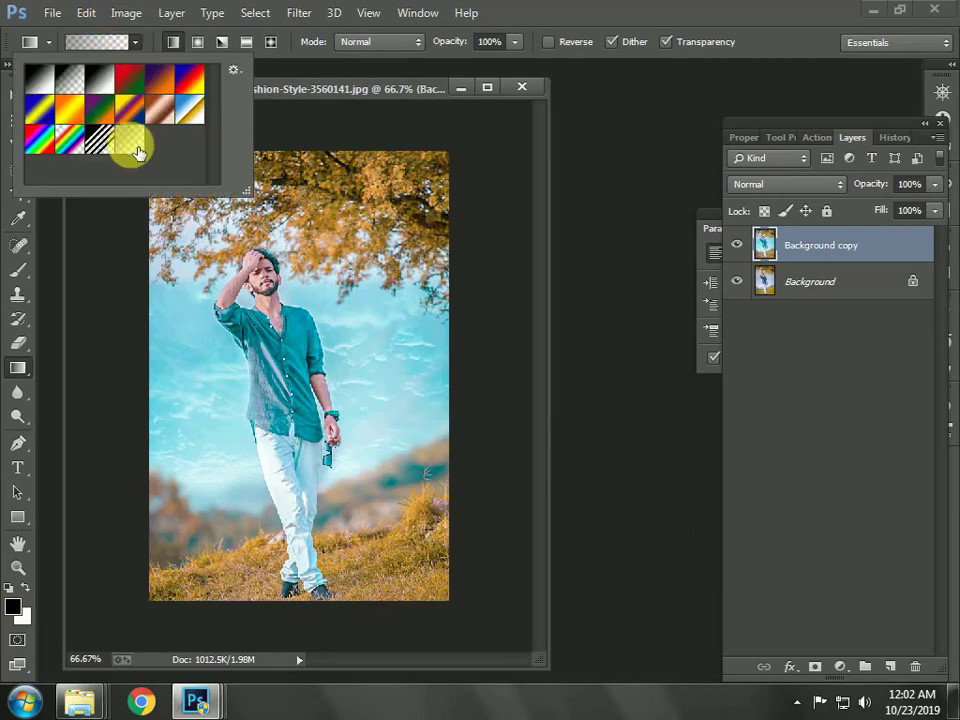
click(133, 357)
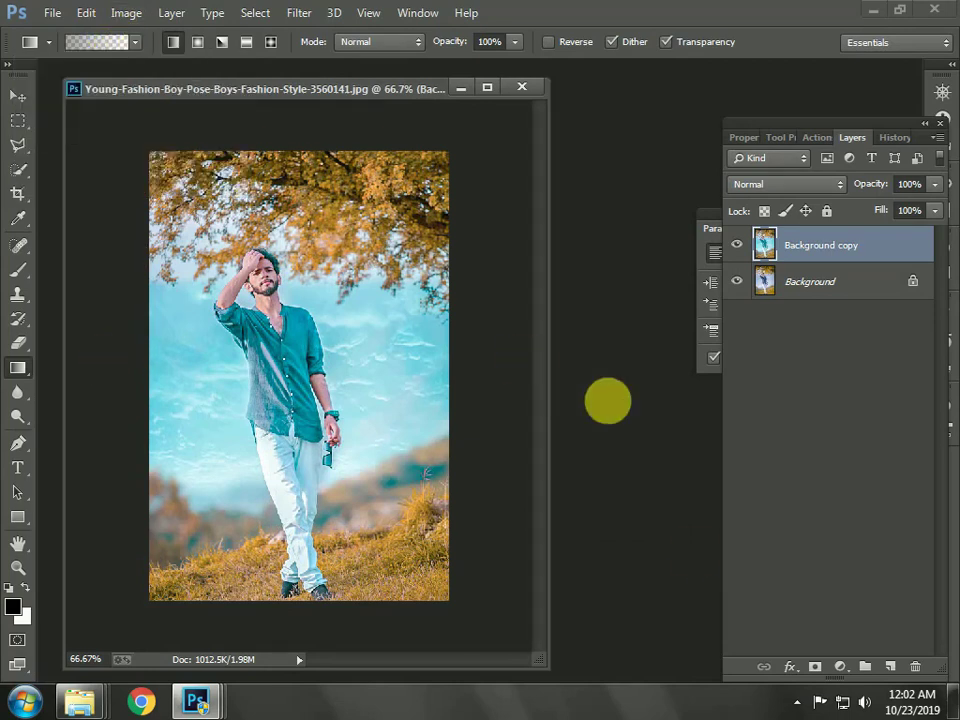
Add a new layer and draw gradients inward from the photo's edges, including the right and bottom ones, to darken them.
click(905, 668)
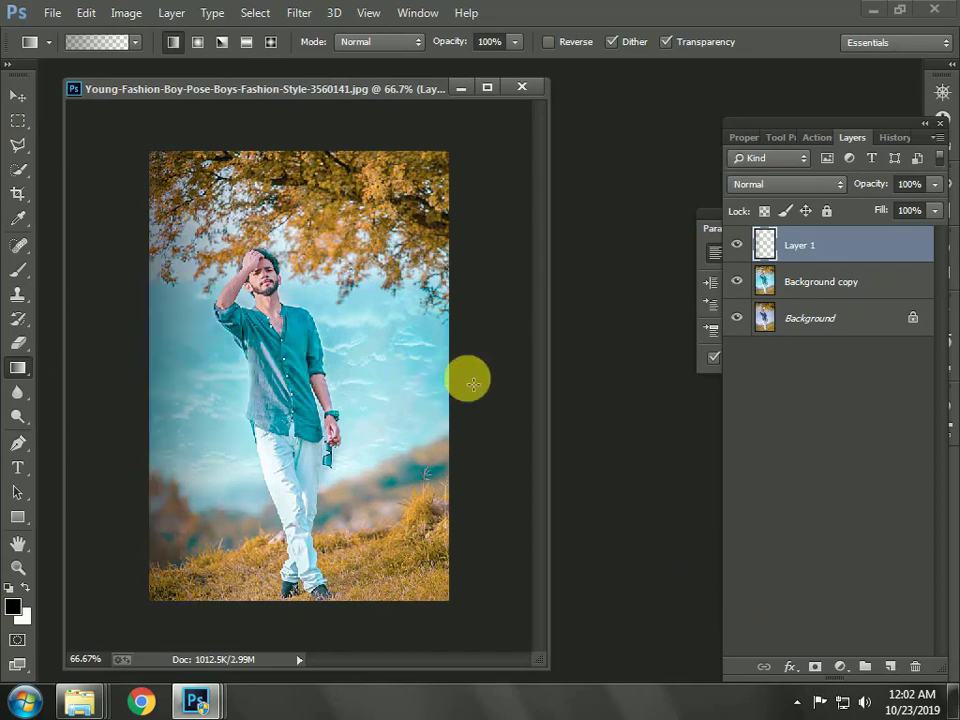
drag(467, 381, 396, 381)
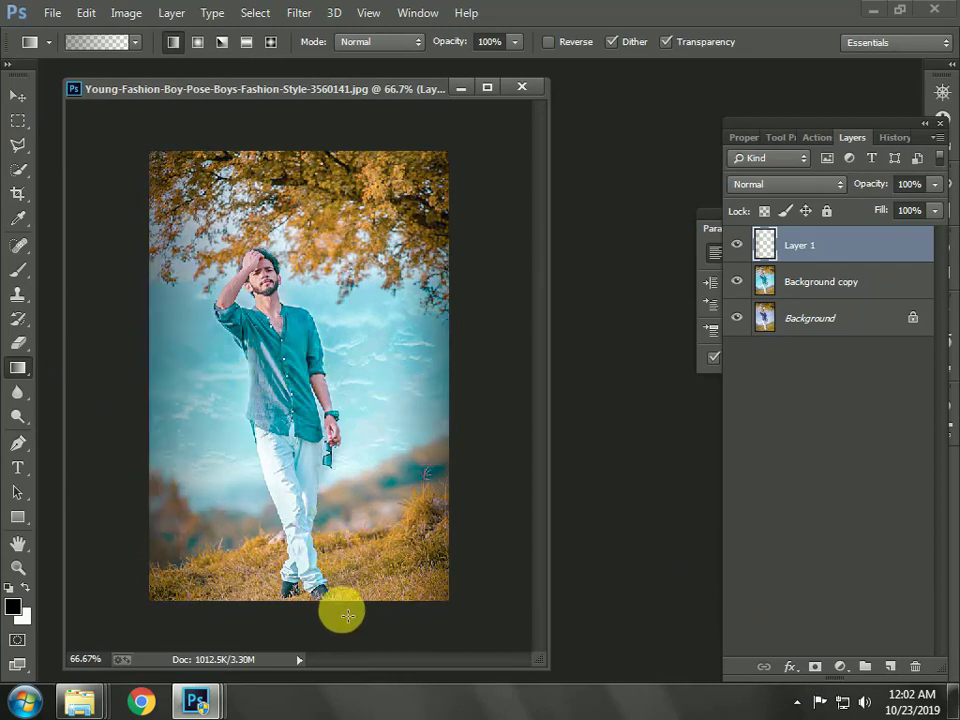
drag(343, 605, 345, 452)
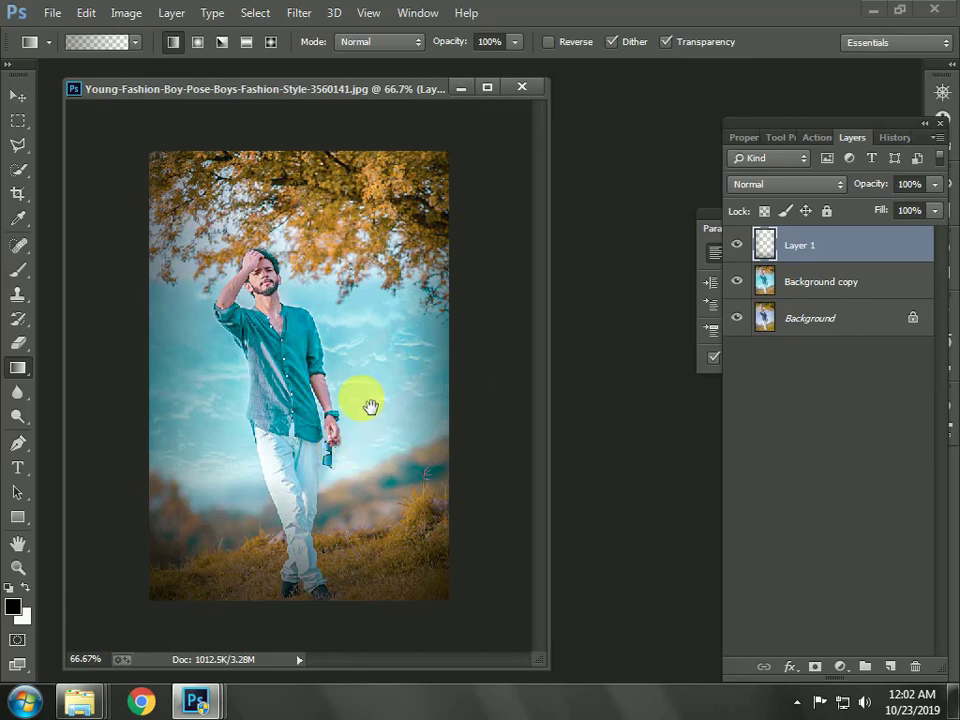
key(ctrl+minus)
key(ctrl+plus)
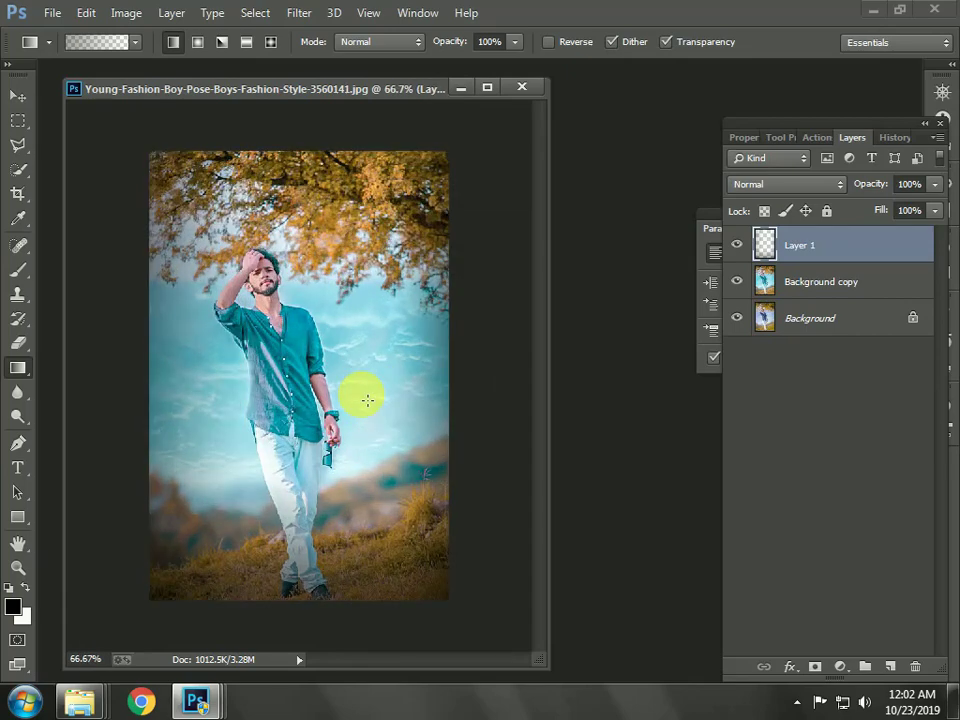